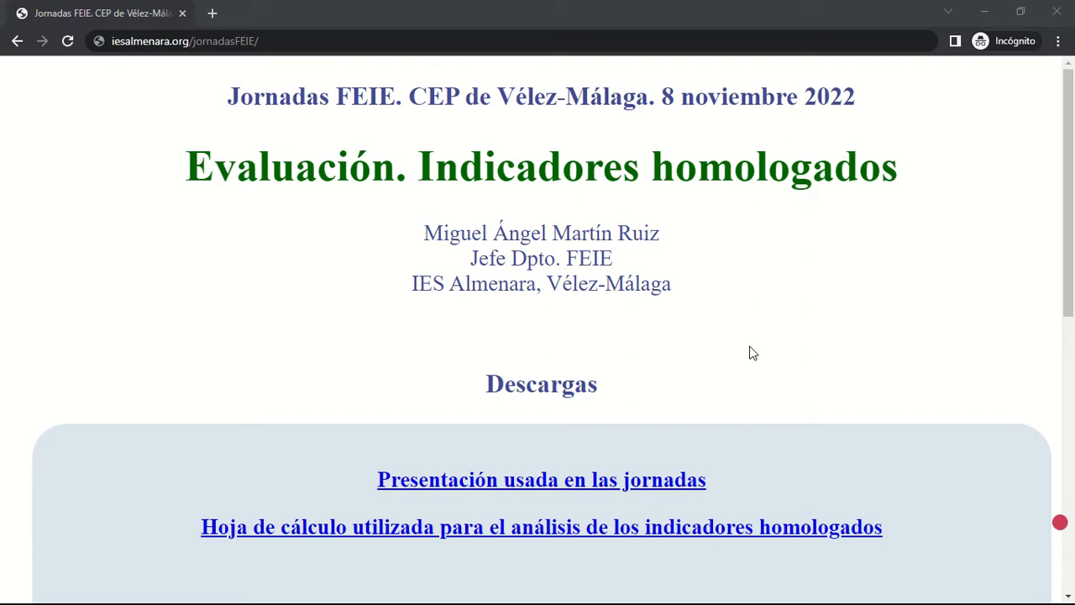
Step: Switch to the LibreOffice Calc indicators workbook, view the differential chart on sheet 15, and return to the indicadores 2011-22 sheet
{"action": "left_click", "coordinate": [985, 10]}
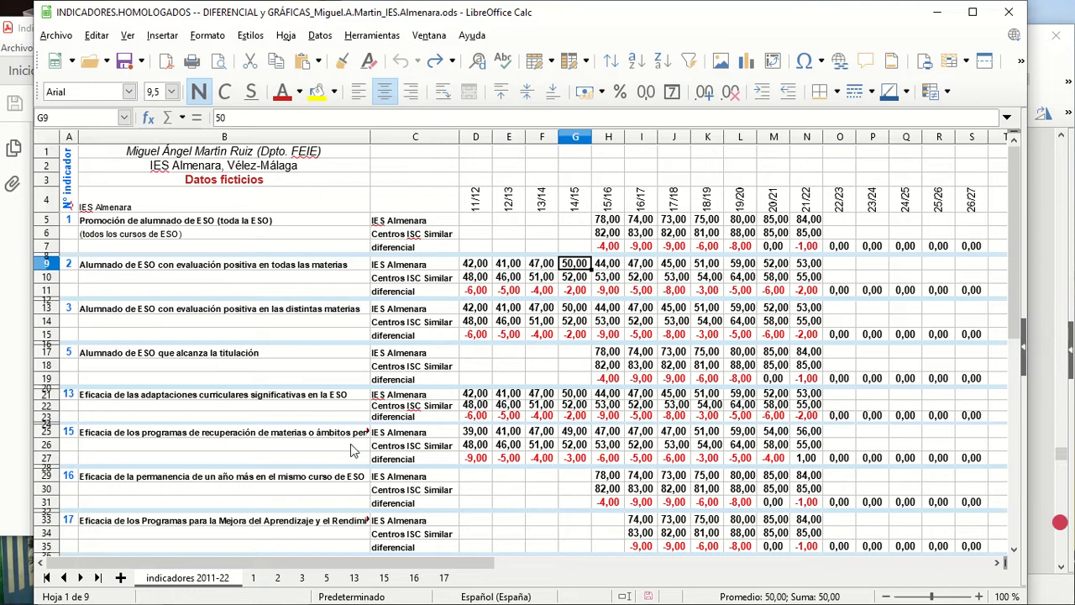
{"action": "left_click", "coordinate": [385, 578]}
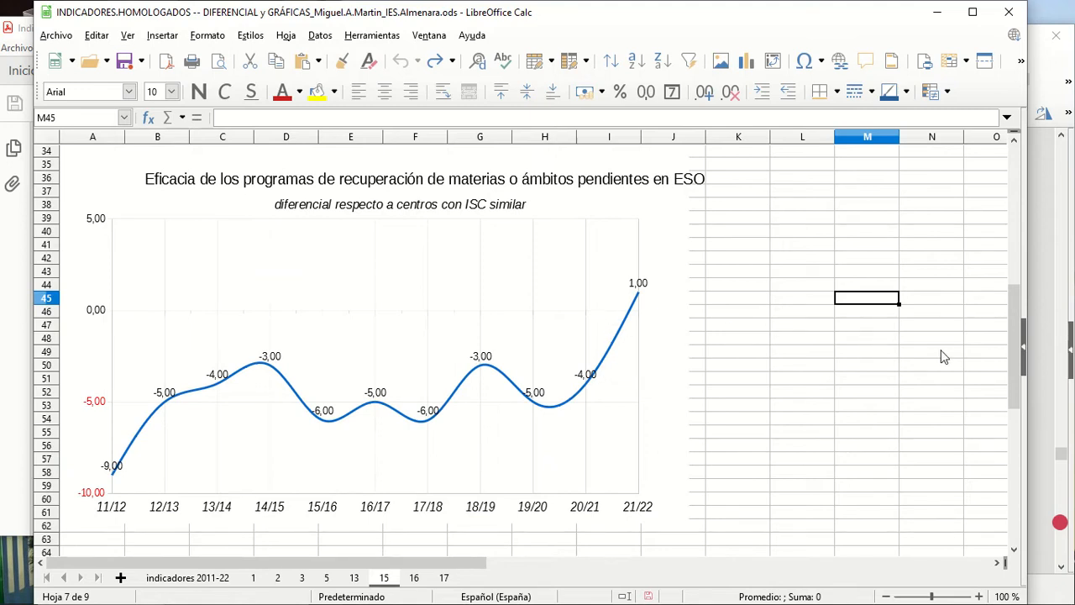
{"action": "mouse_move", "coordinate": [1010, 365]}
{"action": "left_mouse_down"}
{"action": "mouse_move", "coordinate": [1016, 329]}
{"action": "mouse_move", "coordinate": [999, 376]}
{"action": "left_mouse_up"}
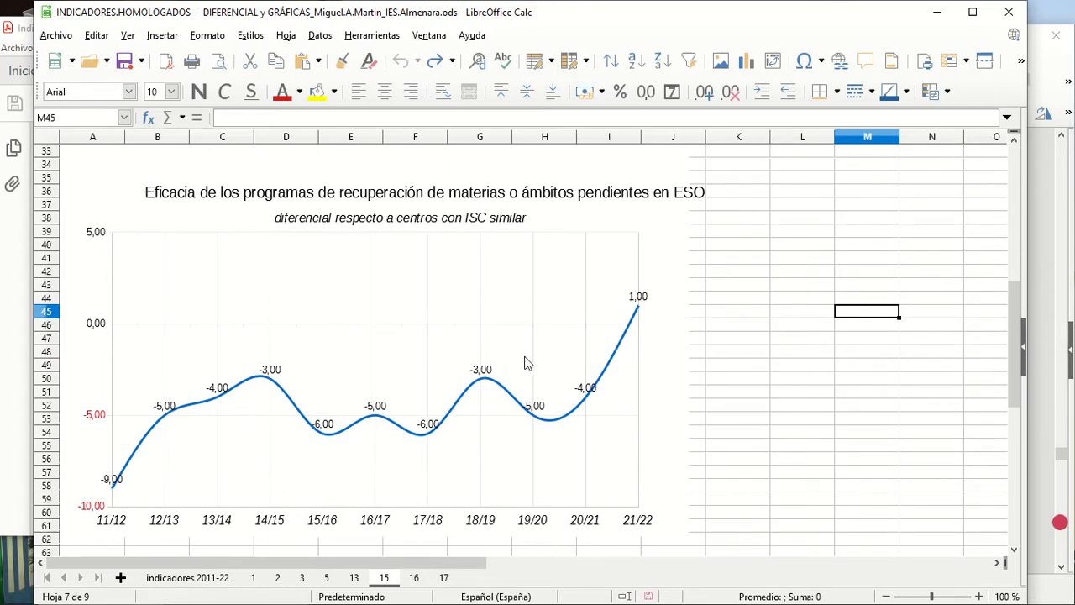
{"action": "left_click", "coordinate": [182, 580]}
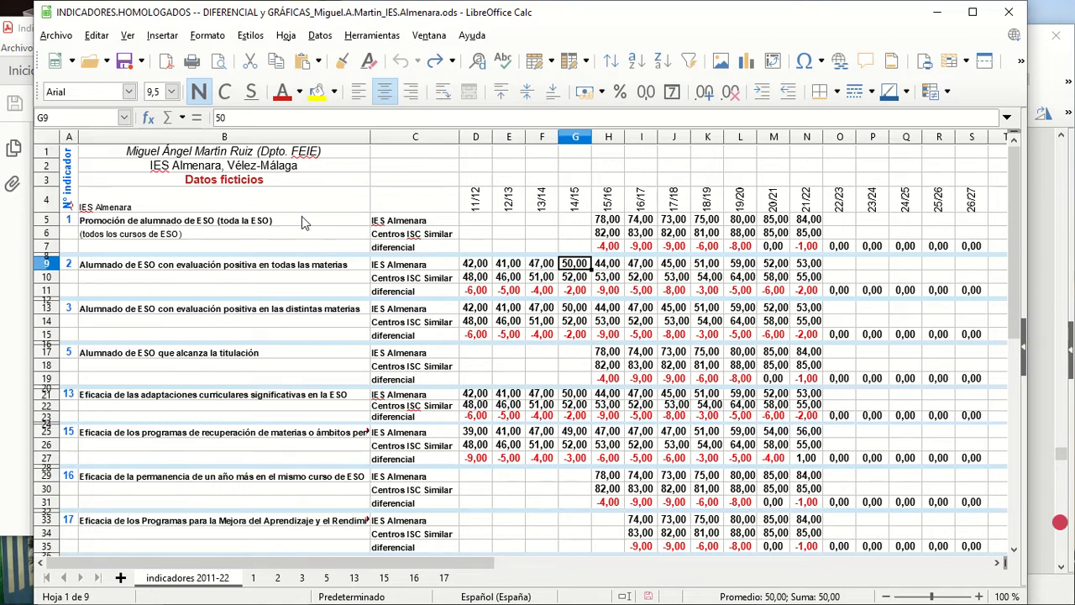
Step: Consult the Promoción alumnado de bachillerato tables in the Adobe Acrobat Reader PDF and return to the Calc workbook
{"action": "left_click", "coordinate": [19, 276]}
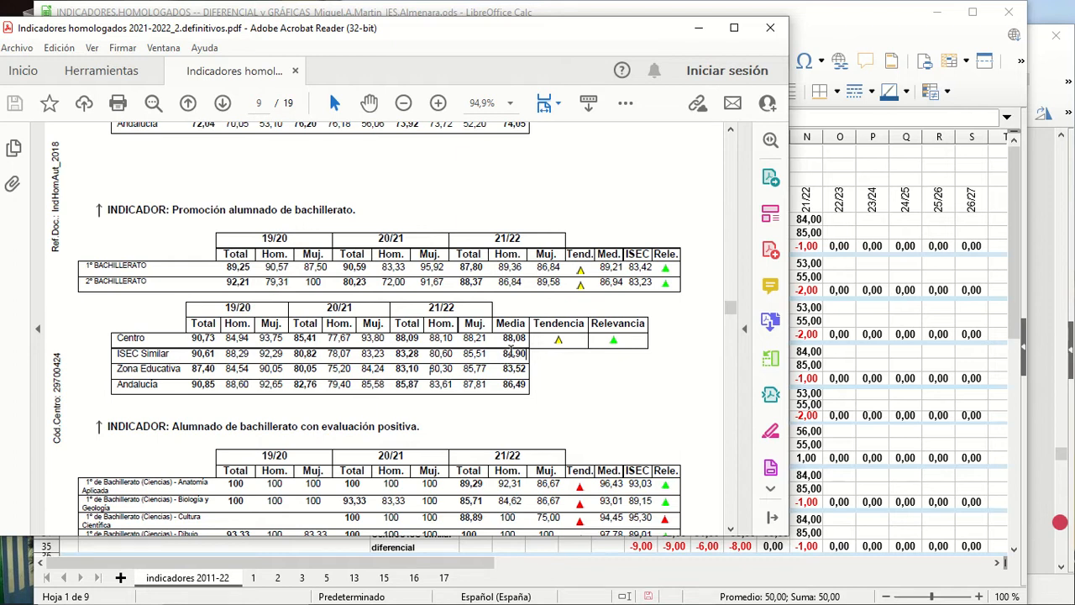
{"action": "left_click", "coordinate": [835, 26]}
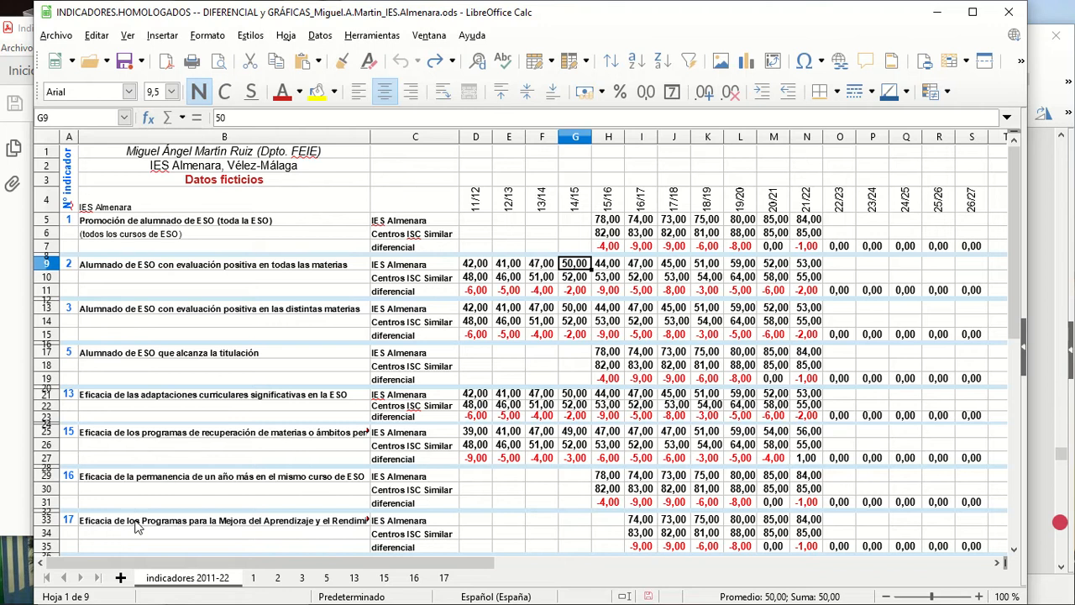
Step: Examine indicator 2's full name and select its IES Almenara and Centros ISC Similar values from 11/12 to 21/22
{"action": "left_click", "coordinate": [200, 267]}
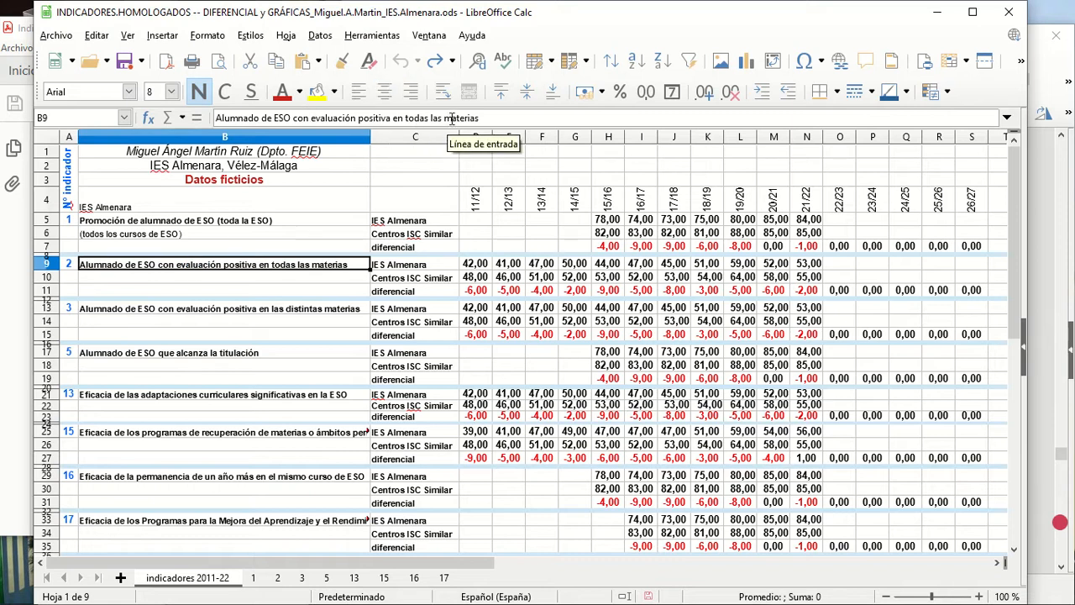
{"action": "left_click_drag", "start_coordinate": [492, 118], "coordinate": [233, 112]}
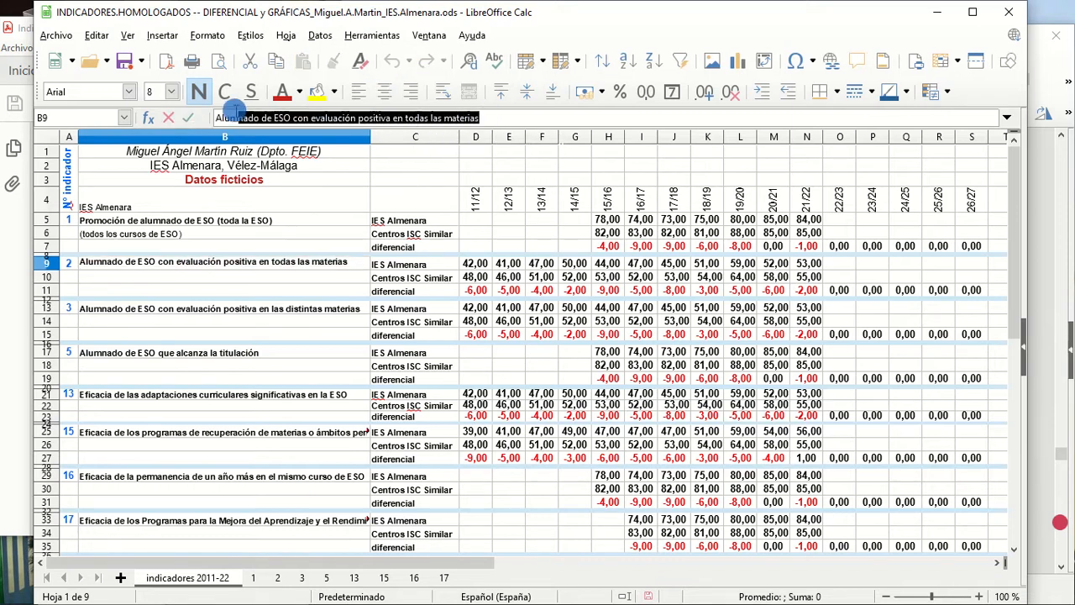
{"action": "key", "text": "Escape"}
{"action": "left_click_drag", "start_coordinate": [490, 265], "coordinate": [804, 284]}
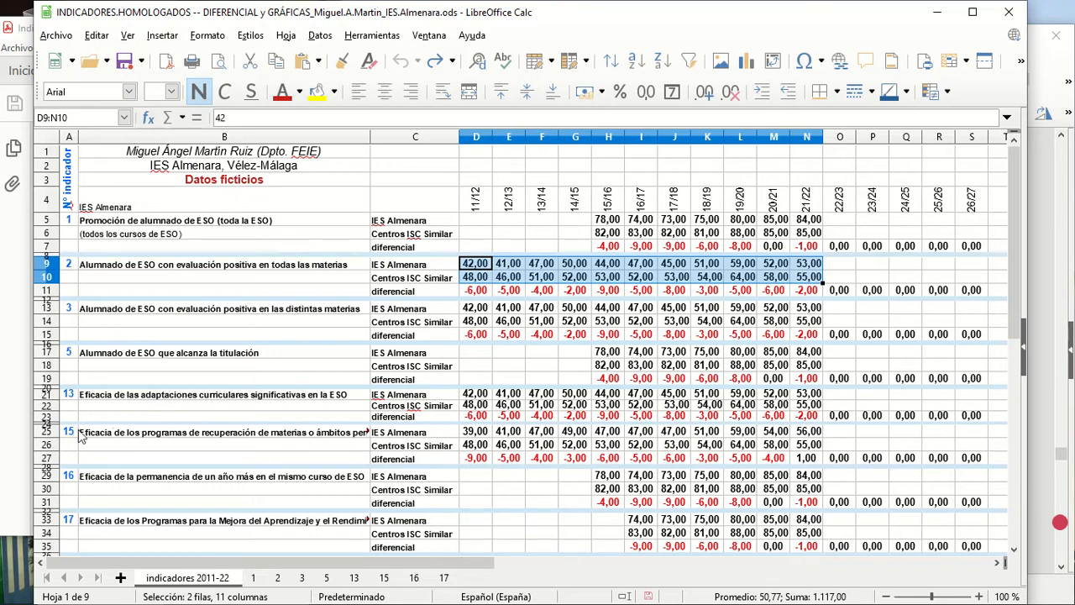
Step: Look at the rename option for sheet 15 and open its chart's main title for editing, leaving both without changes
{"action": "right_click", "coordinate": [386, 579]}
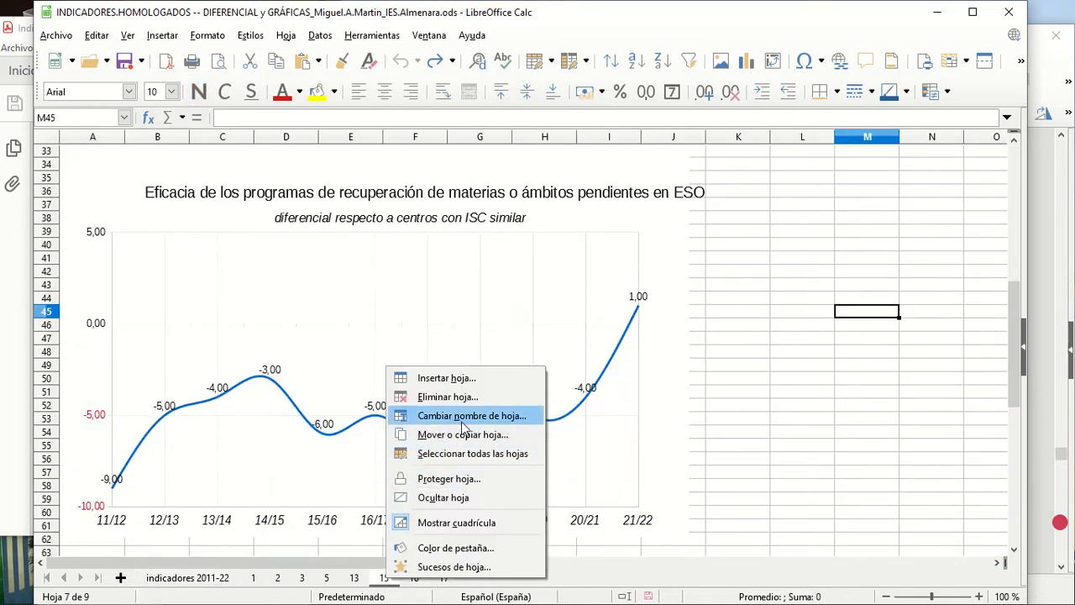
{"action": "left_click", "coordinate": [304, 460]}
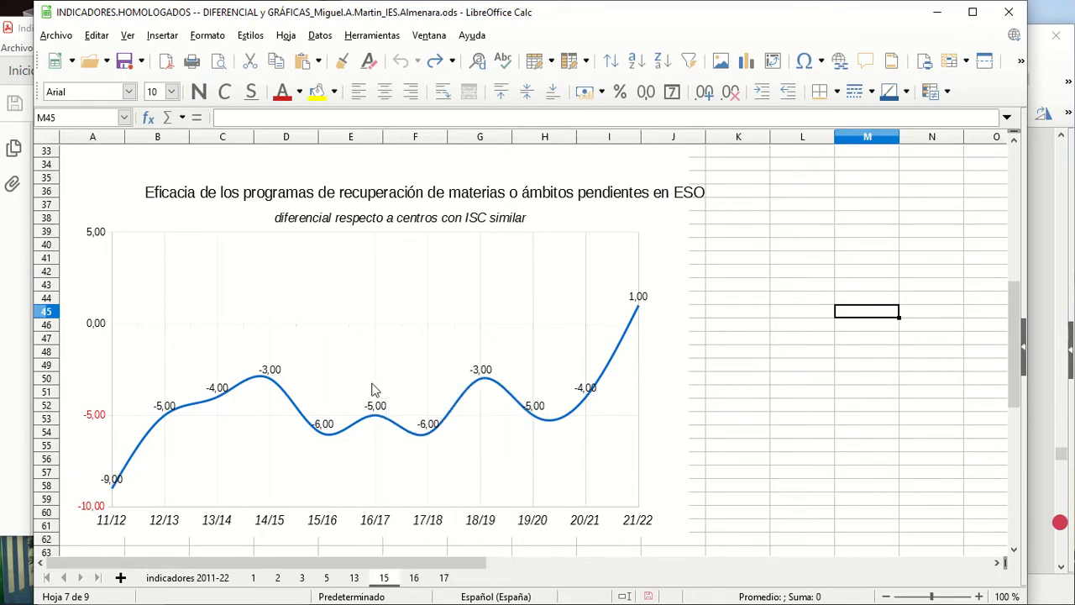
{"action": "left_click", "coordinate": [370, 183]}
{"action": "double_click", "coordinate": [370, 183]}
{"action": "left_click", "coordinate": [376, 187]}
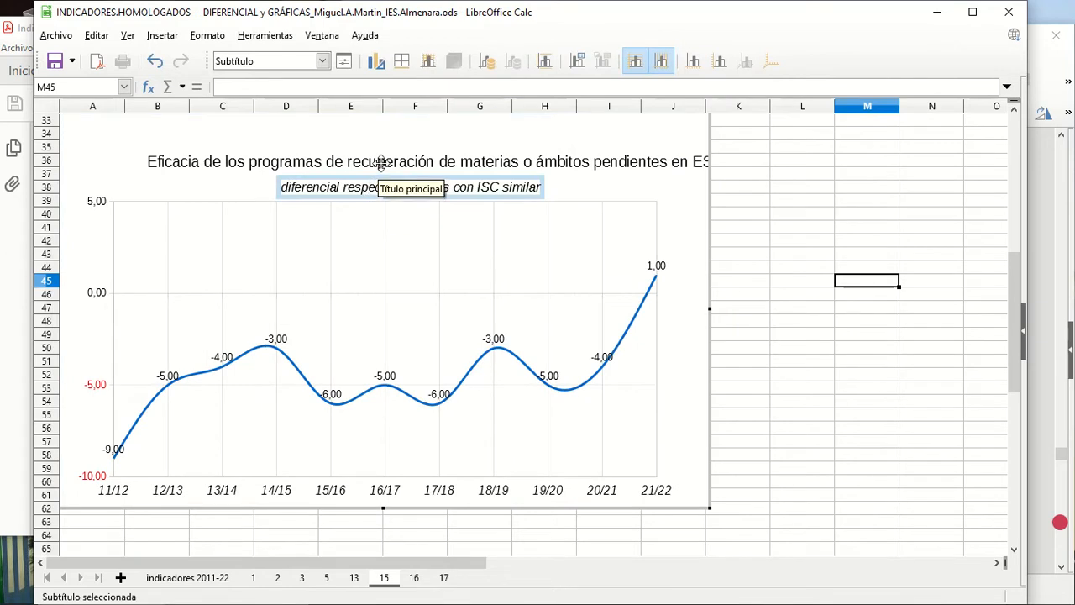
{"action": "left_click", "coordinate": [380, 163]}
{"action": "double_click", "coordinate": [386, 162]}
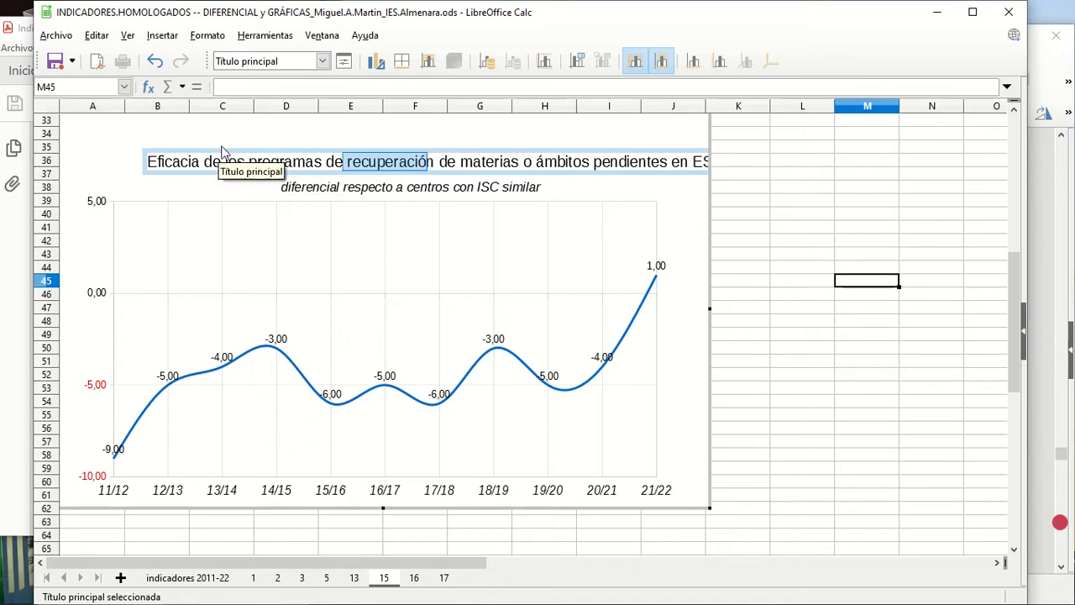
{"action": "left_click", "coordinate": [753, 214]}
Step: Return to the indicadores 2011-22 sheet and point out the 21/22 and 22/23 columns by selecting each one
{"action": "left_click", "coordinate": [222, 583]}
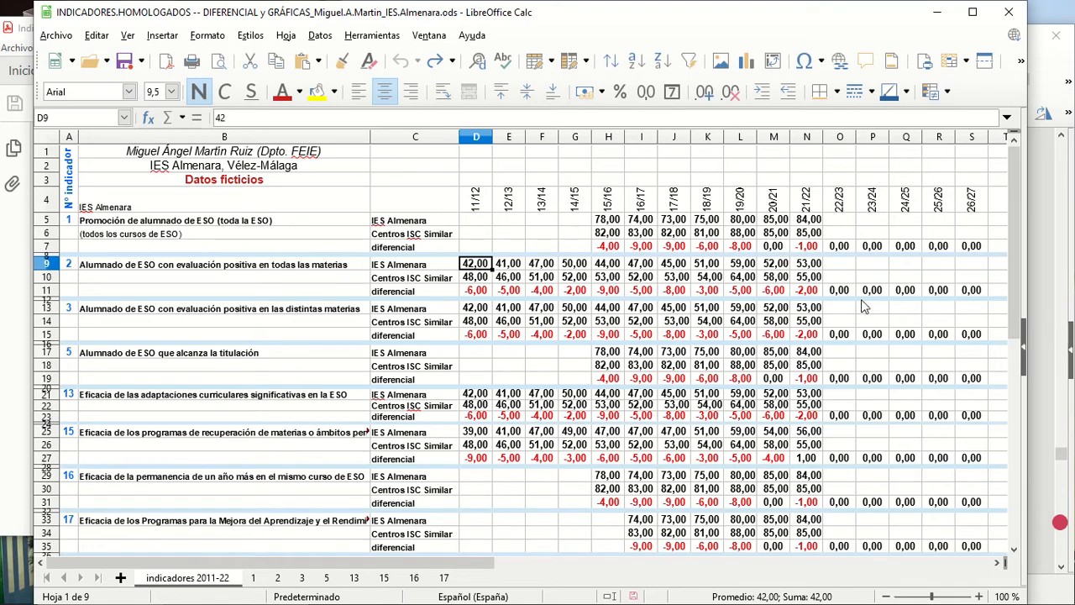
{"action": "left_click", "coordinate": [816, 139]}
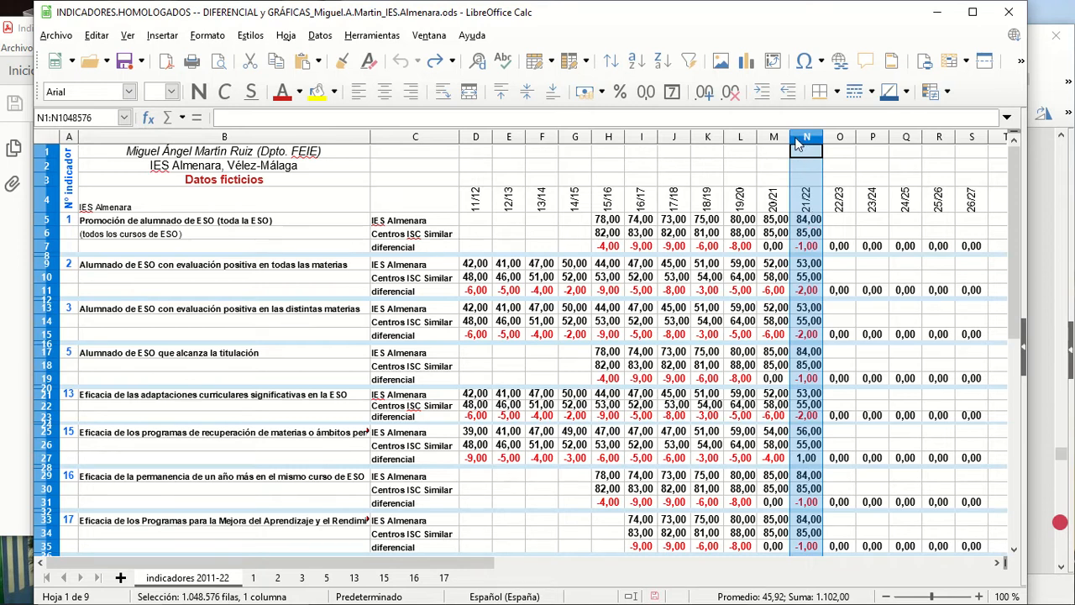
{"action": "left_click", "coordinate": [840, 137]}
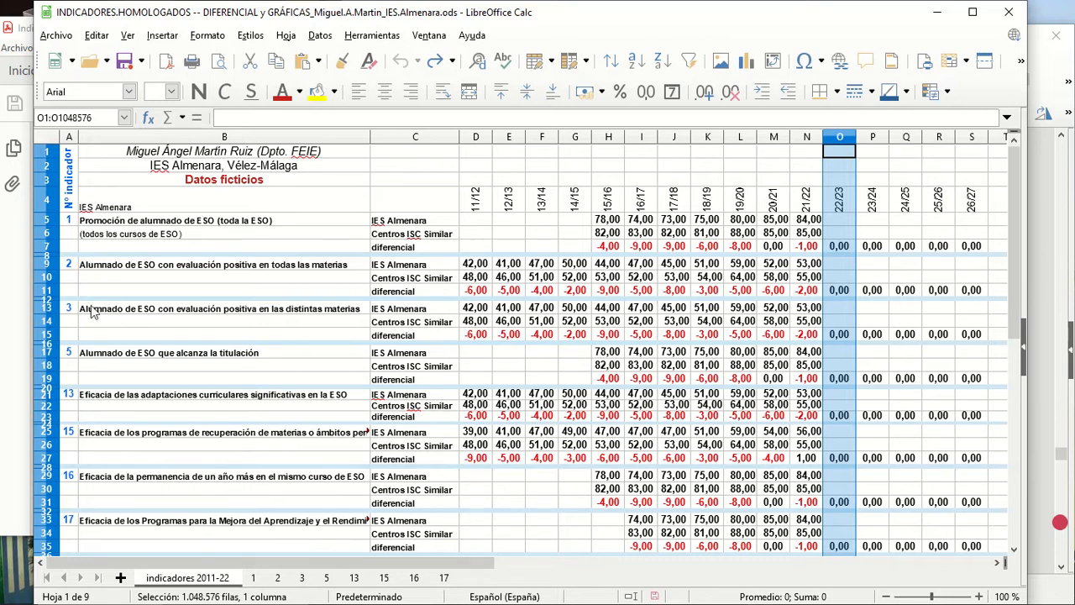
Step: Switch to the Adobe Acrobat Reader PDF and mark the 21/22 heading, Centro's Media and its 21/22 Total for Promoción alumnado de bachillerato
{"action": "left_click", "coordinate": [15, 284]}
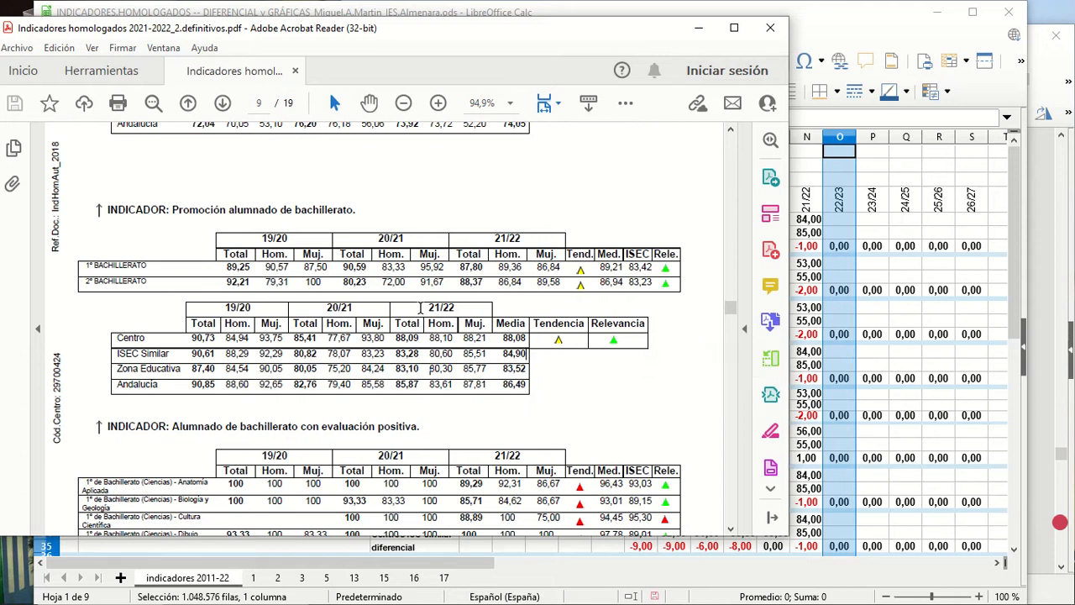
{"action": "left_click_drag", "start_coordinate": [425, 307], "coordinate": [446, 309]}
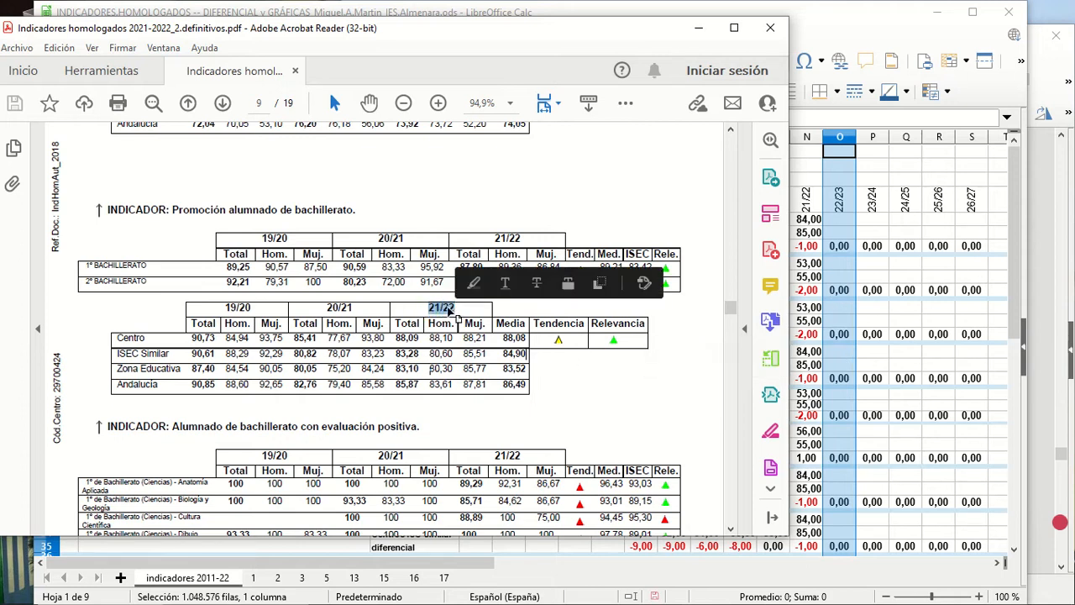
{"action": "left_click", "coordinate": [413, 336]}
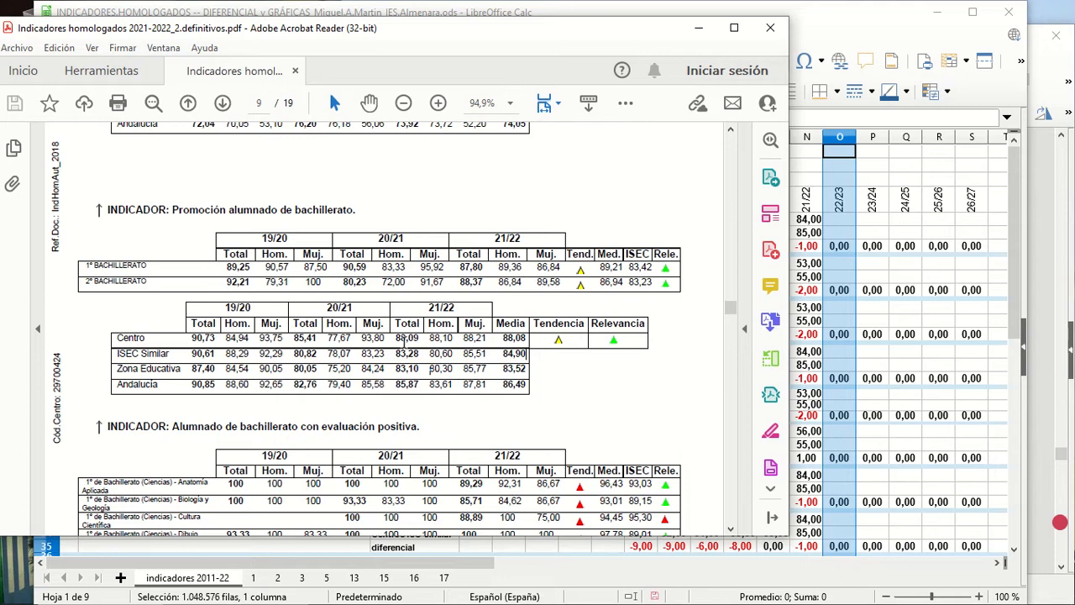
{"action": "left_click_drag", "start_coordinate": [497, 335], "coordinate": [527, 339]}
{"action": "left_click", "coordinate": [491, 362]}
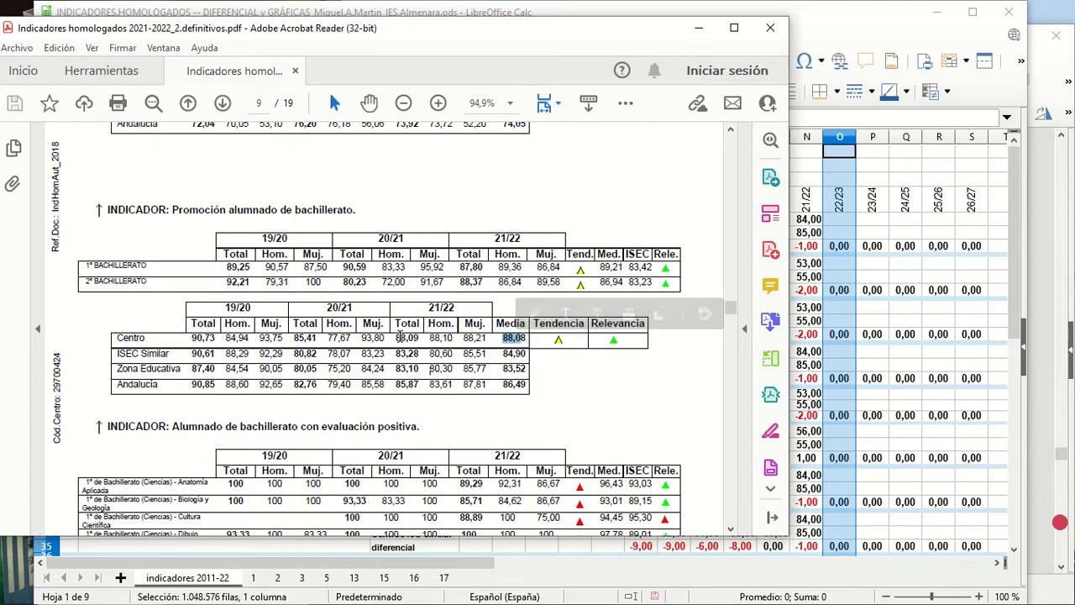
{"action": "left_click_drag", "start_coordinate": [395, 336], "coordinate": [417, 339]}
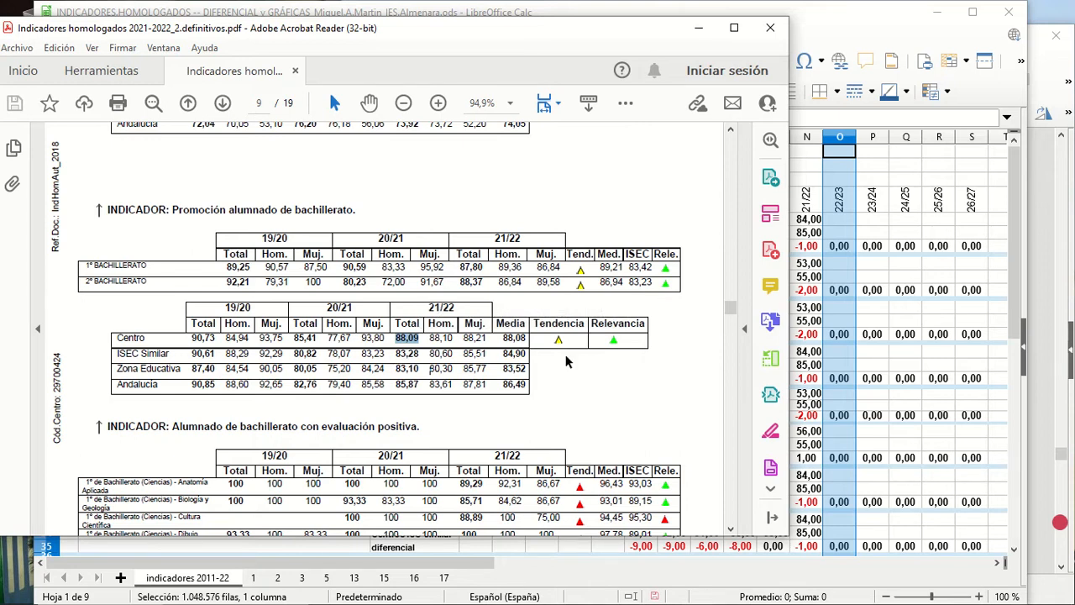
Step: In the Calc workbook, enter 58 for IES Almenara and 60 for Centros ISC Similar in indicator 15's 22/23 column
{"action": "left_click", "coordinate": [837, 408]}
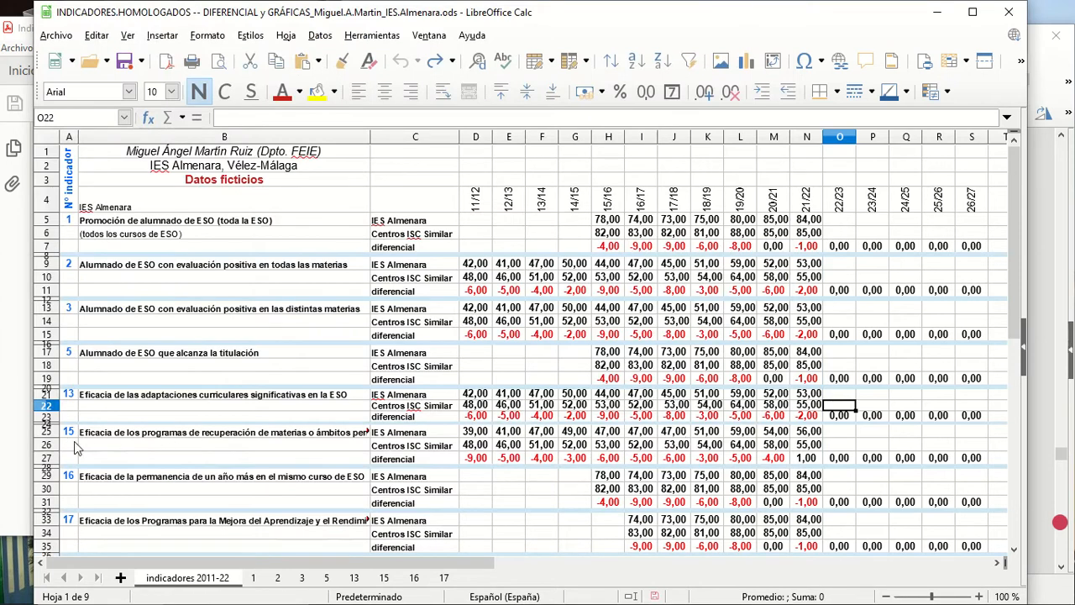
{"action": "left_click", "coordinate": [840, 434]}
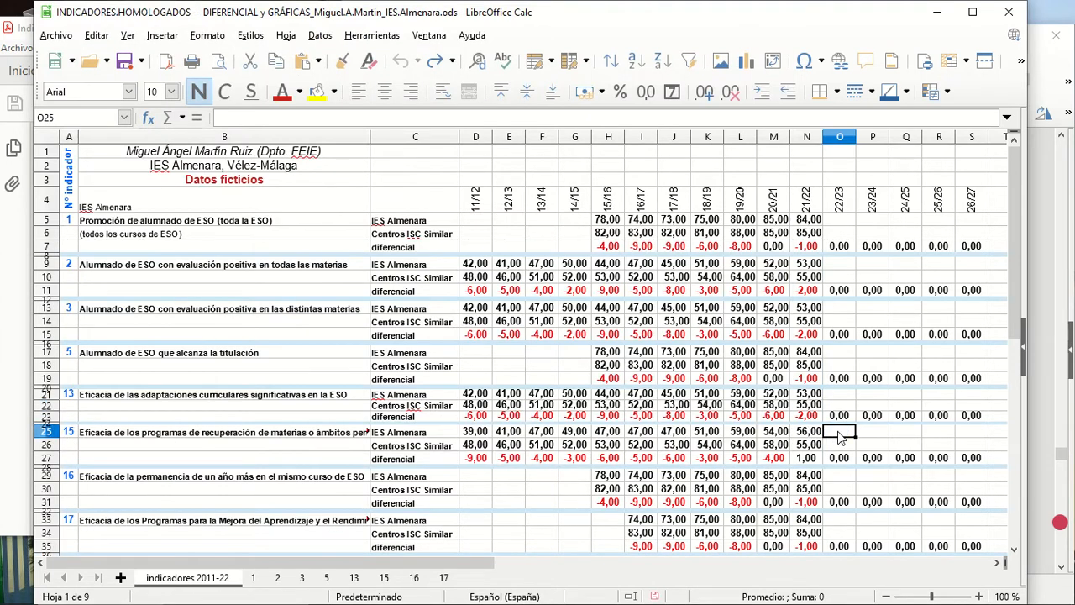
{"action": "type", "text": "58"}
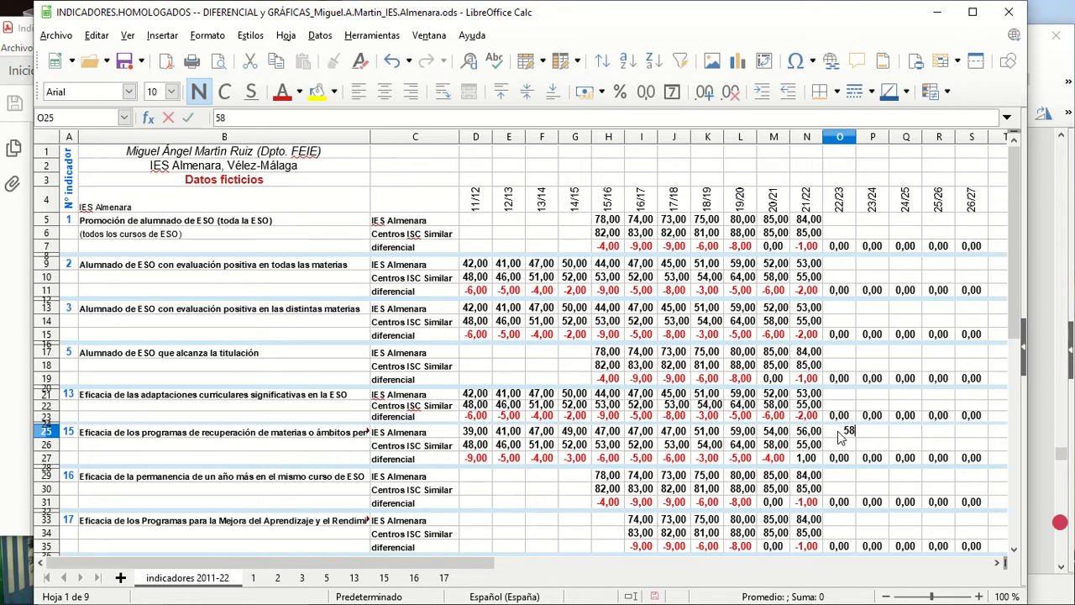
{"action": "key", "text": "Return"}
{"action": "type", "text": "60"}
{"action": "key", "text": "Return"}
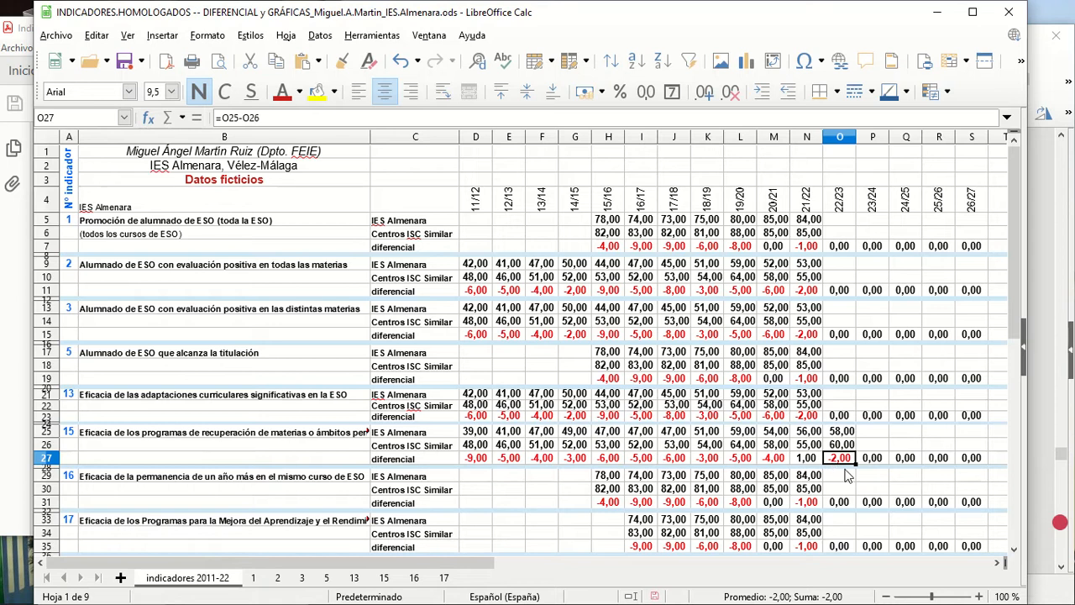
{"action": "left_click", "coordinate": [869, 433]}
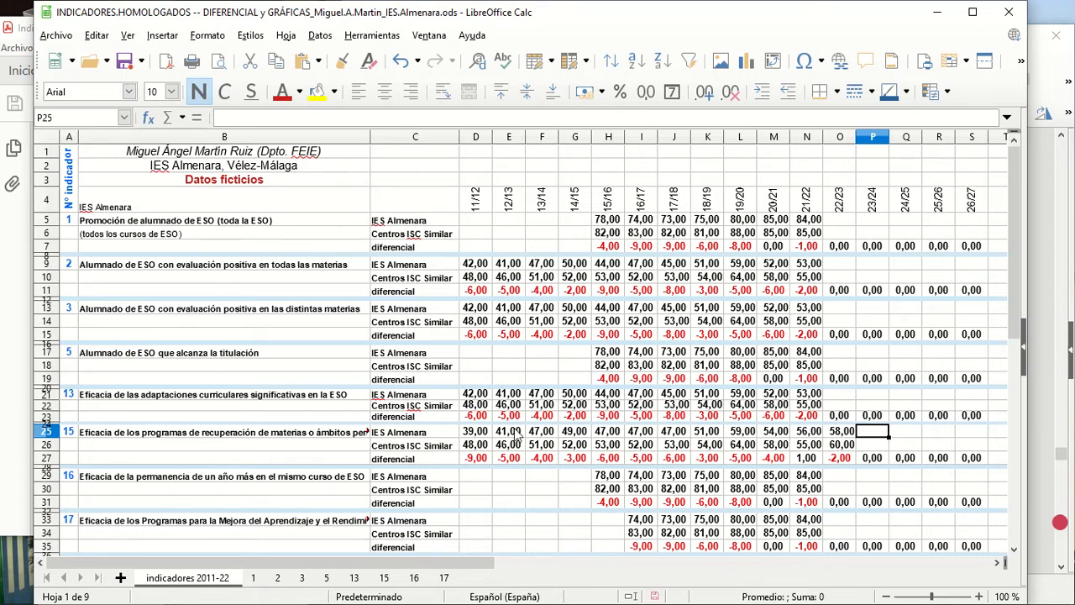
Step: Check which school years the differential chart on sheet 15 covers, and return to the indicadores 2011-22 sheet
{"action": "left_click", "coordinate": [383, 578]}
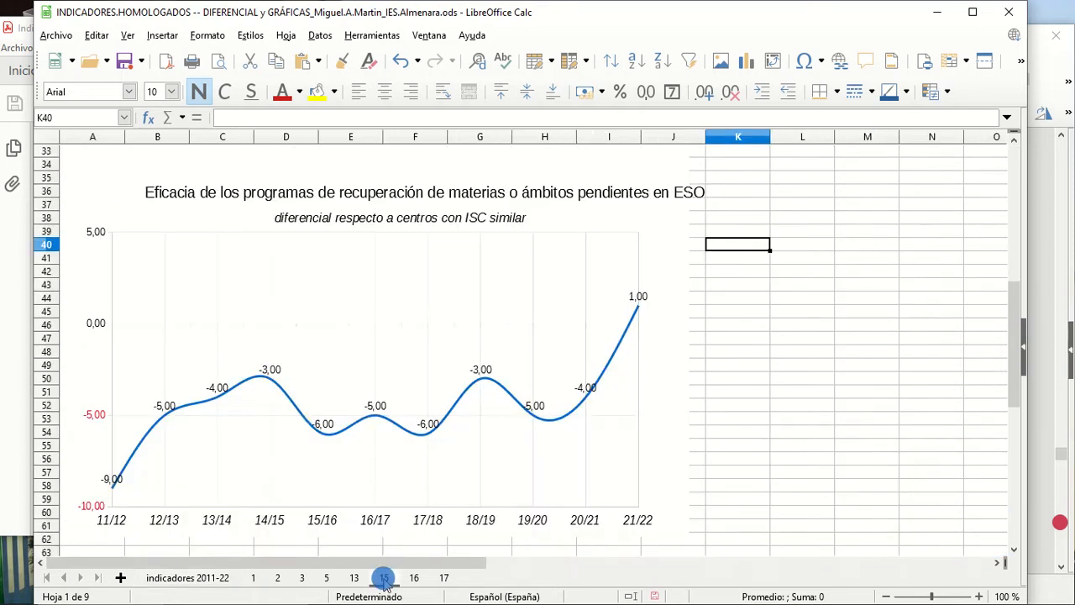
{"action": "left_click", "coordinate": [1015, 391]}
{"action": "left_click_drag", "start_coordinate": [1014, 390], "coordinate": [961, 394]}
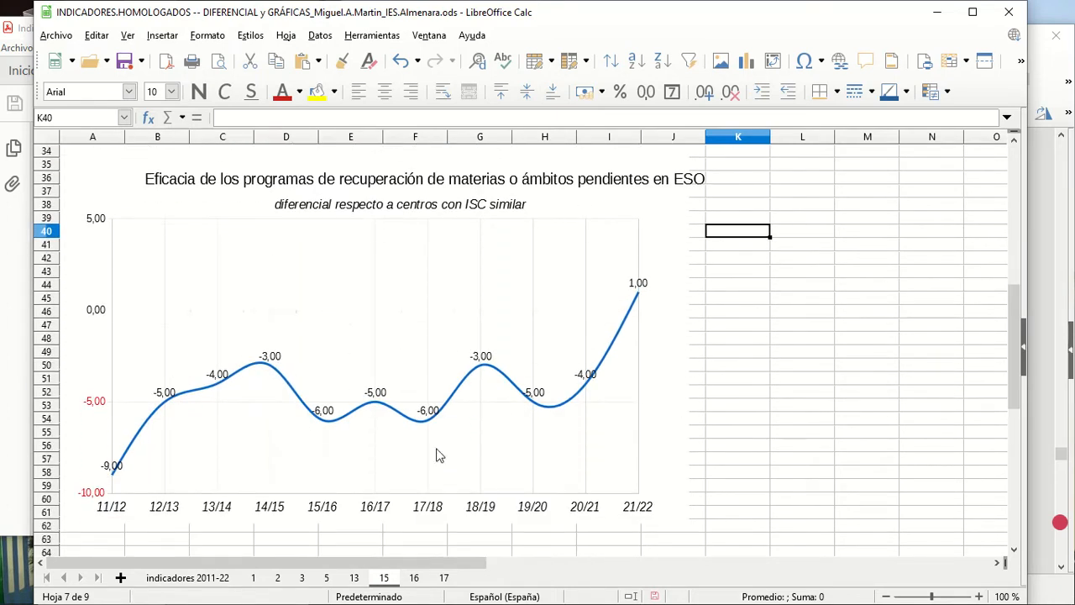
{"action": "left_click", "coordinate": [189, 578]}
Step: Select indicator 15's school and similar-centre values from 11/12 to 22/23, and select its diferencial row through 22/23
{"action": "left_click_drag", "start_coordinate": [473, 433], "coordinate": [844, 445]}
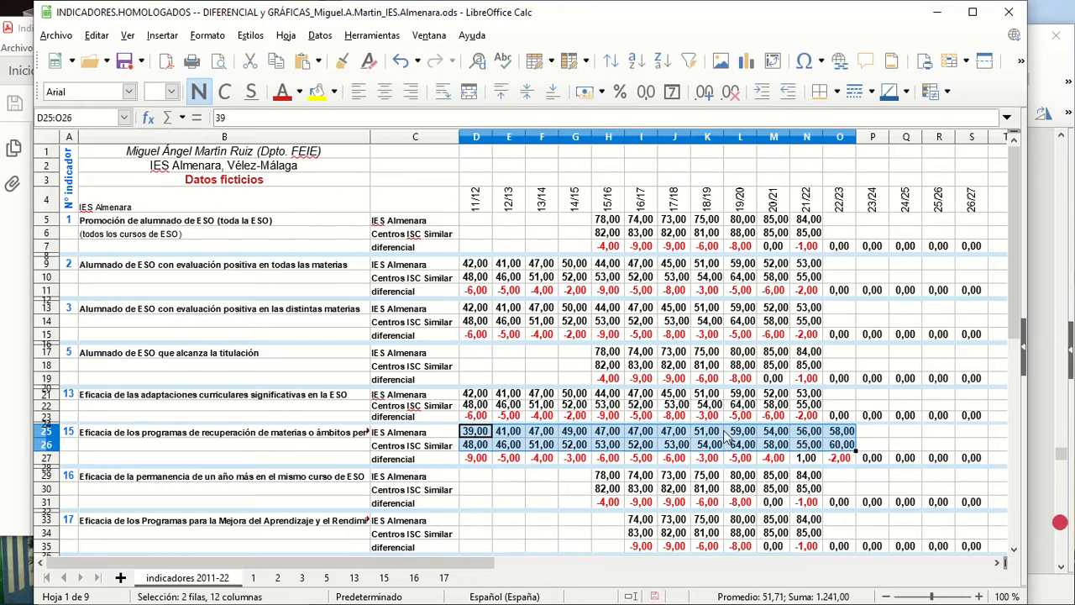
{"action": "left_click", "coordinate": [882, 433]}
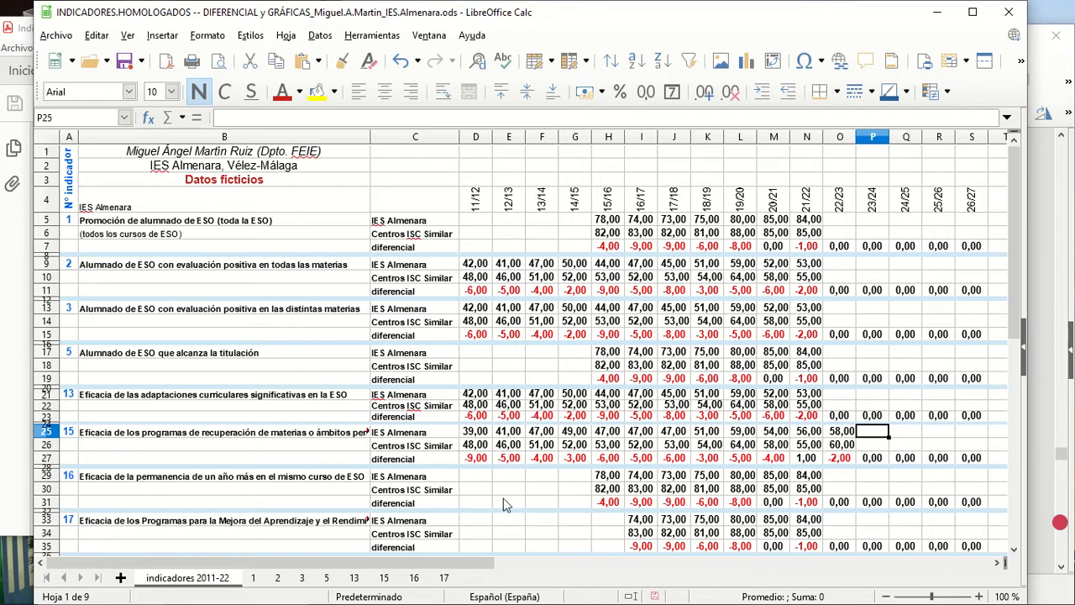
{"action": "left_click", "coordinate": [395, 464]}
{"action": "left_click_drag", "start_coordinate": [395, 463], "coordinate": [842, 464]}
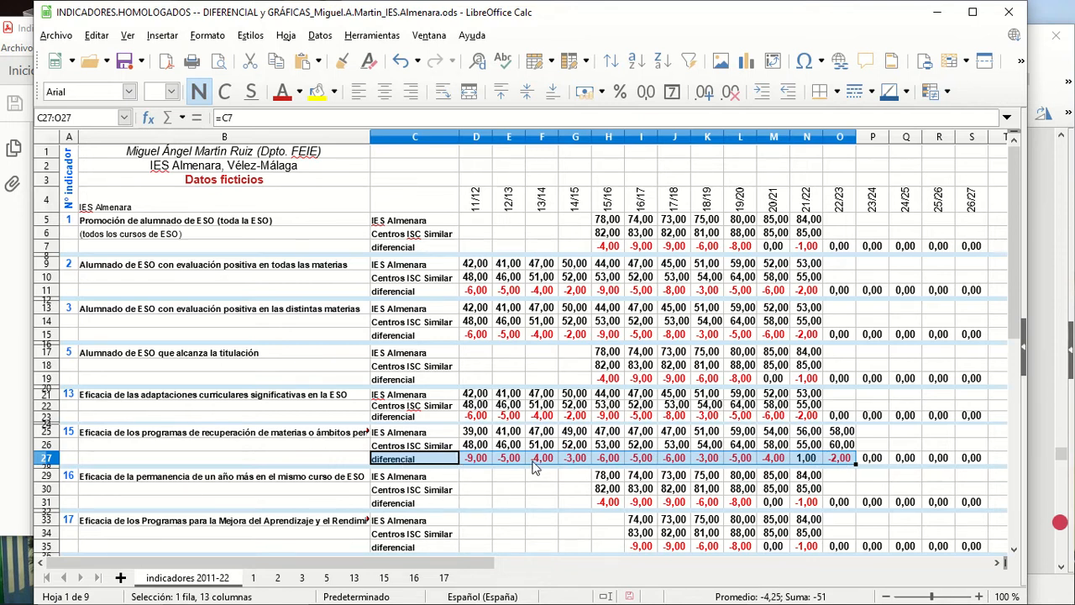
Step: Compare indicator 15's 11/12 values and diferencial row with the chart on sheet 15, and return to the indicadores 2011-22 sheet
{"action": "left_click", "coordinate": [475, 432]}
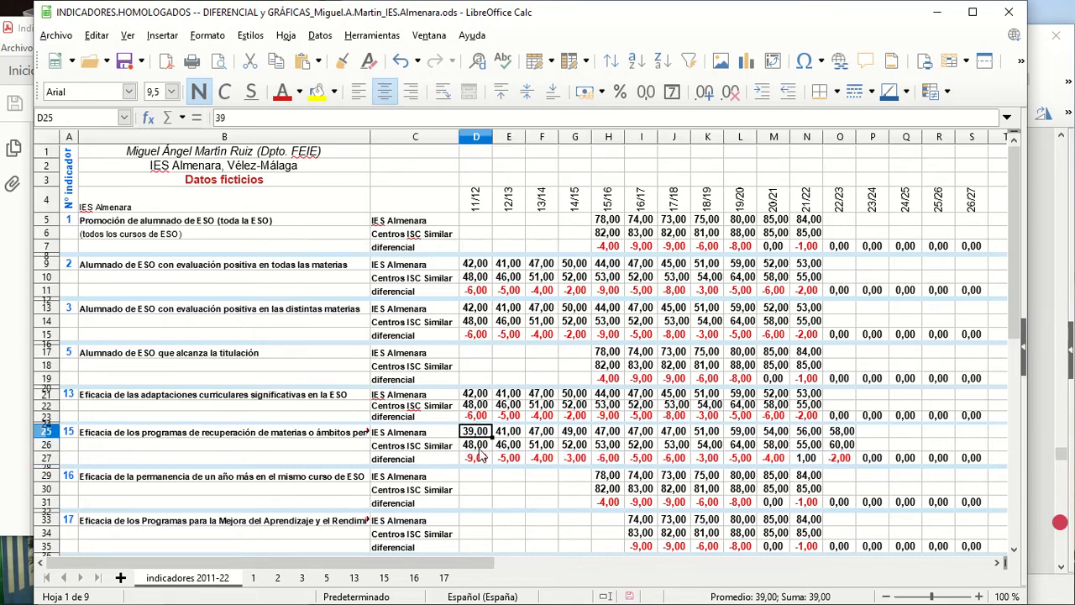
{"action": "left_click", "coordinate": [476, 449]}
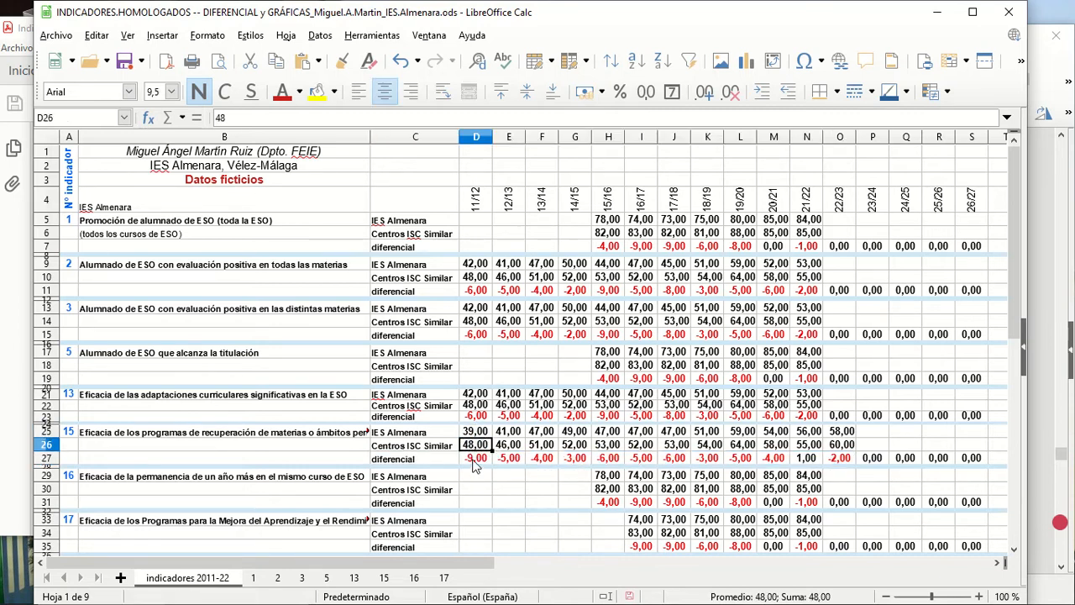
{"action": "left_click_drag", "start_coordinate": [475, 460], "coordinate": [827, 468]}
{"action": "left_click", "coordinate": [384, 577]}
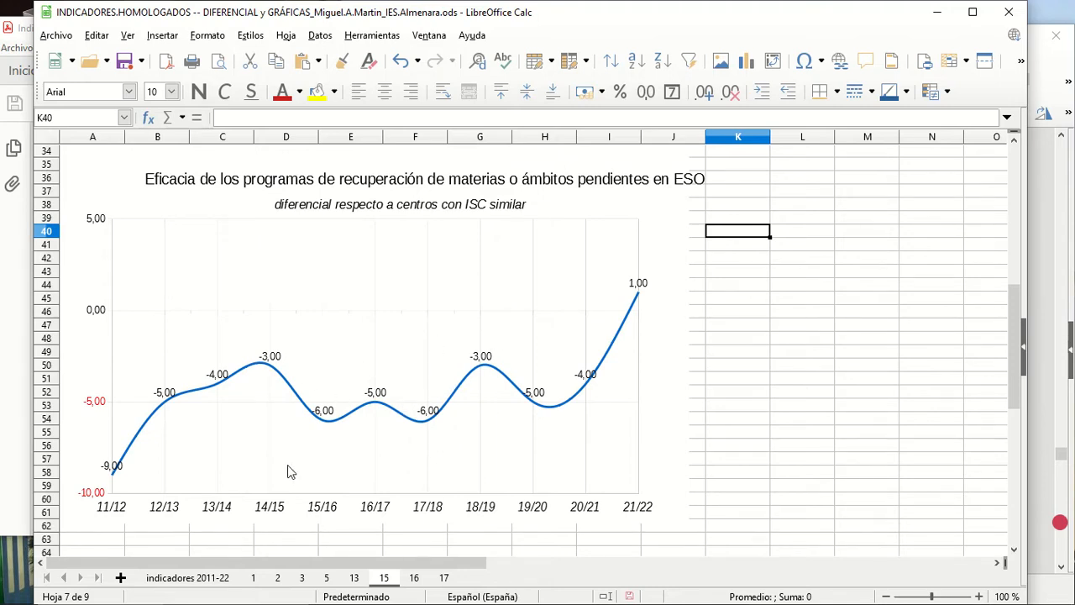
{"action": "left_click", "coordinate": [204, 582]}
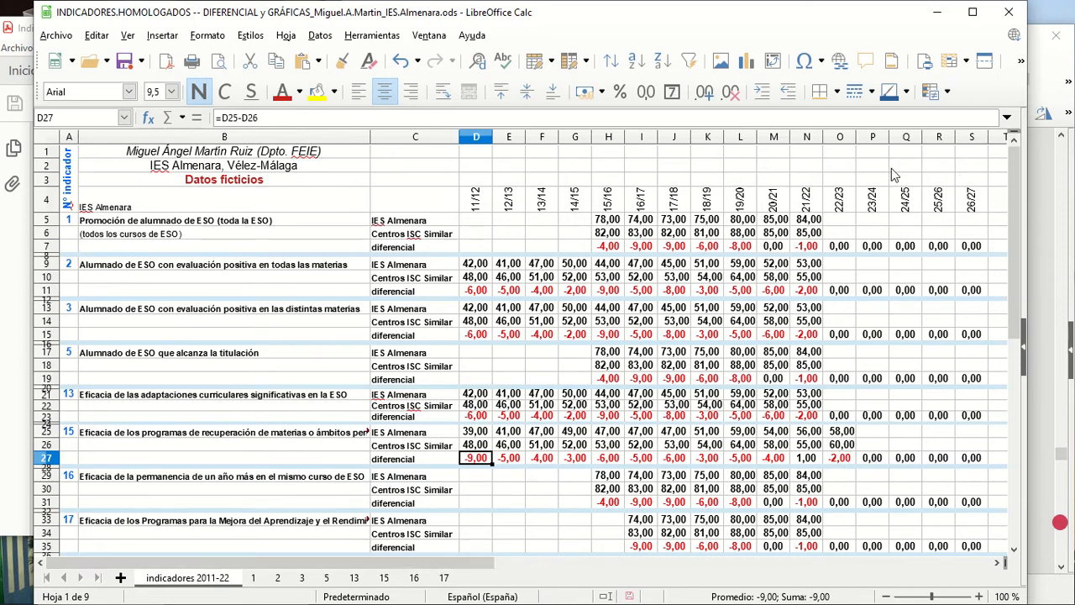
Step: In the data ranges of the differential chart on sheet 15, set the end column of the row 4 school-year range to O
{"action": "left_click", "coordinate": [383, 579]}
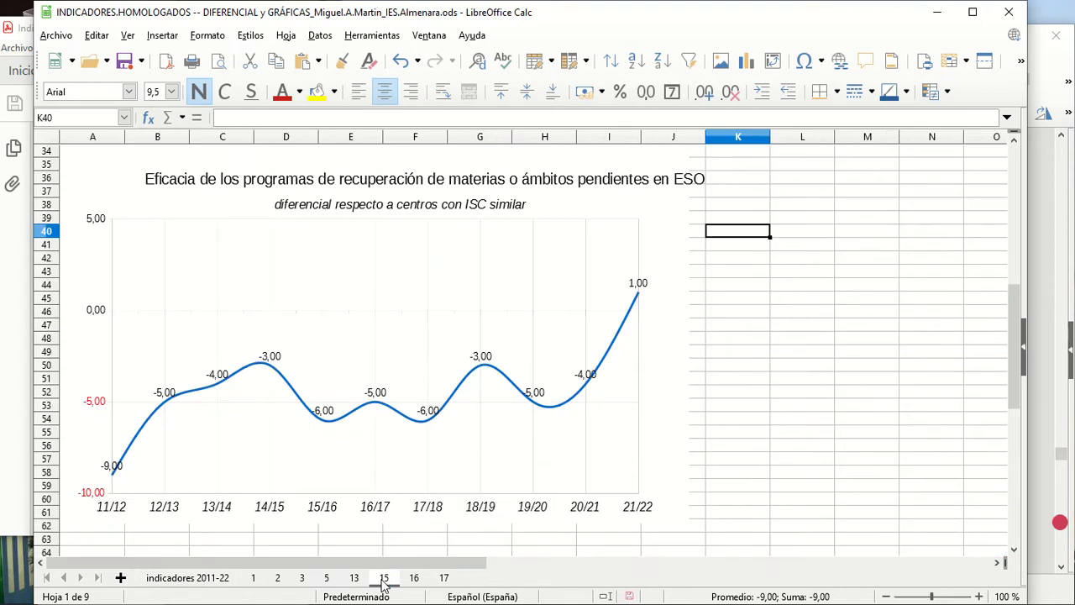
{"action": "double_click", "coordinate": [481, 312]}
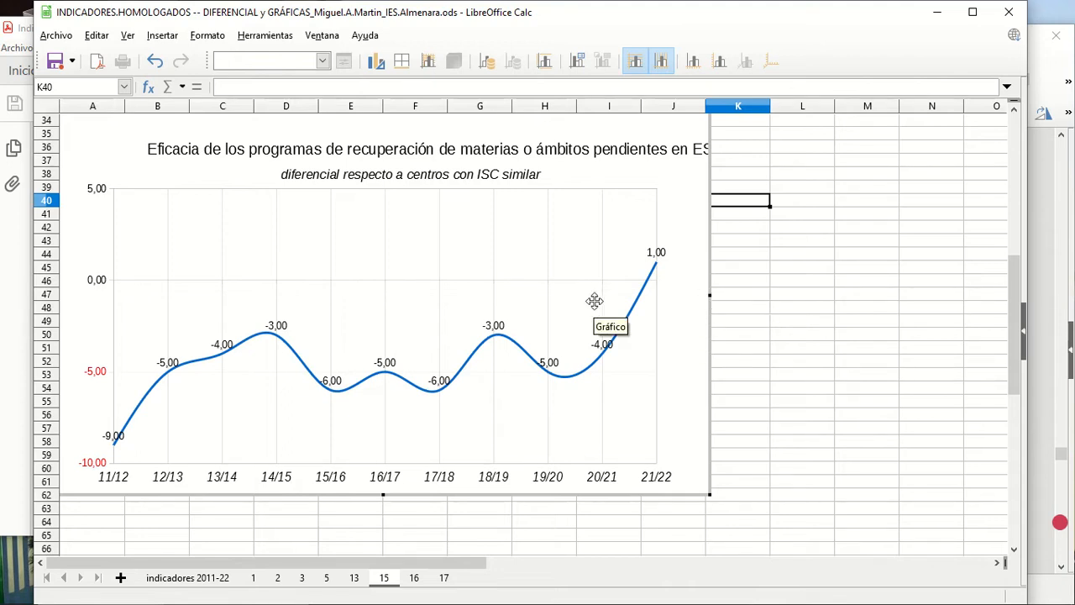
{"action": "right_click", "coordinate": [574, 257]}
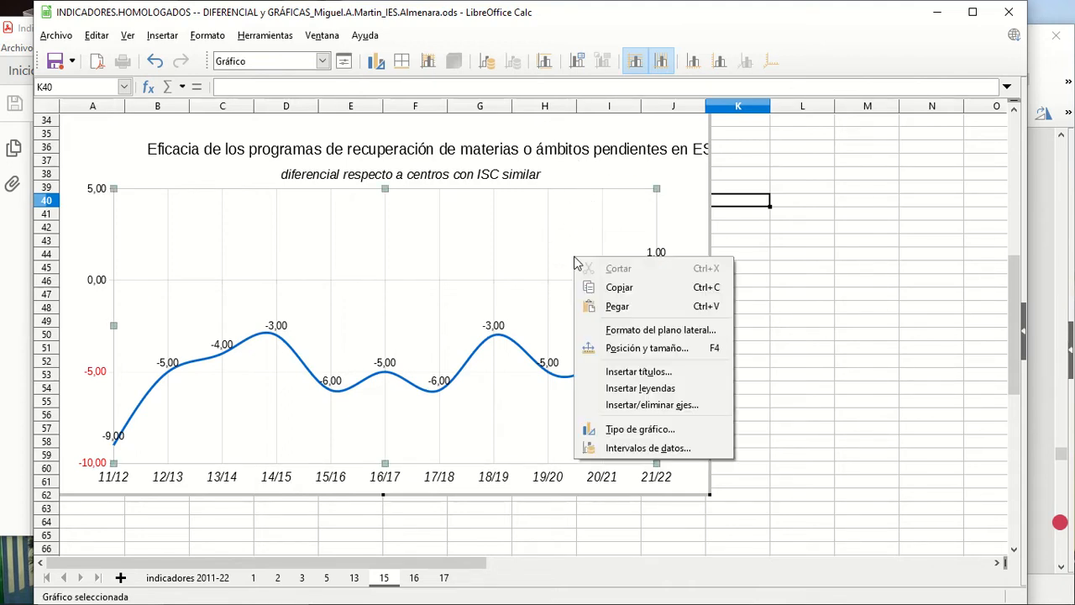
{"action": "left_click", "coordinate": [656, 449]}
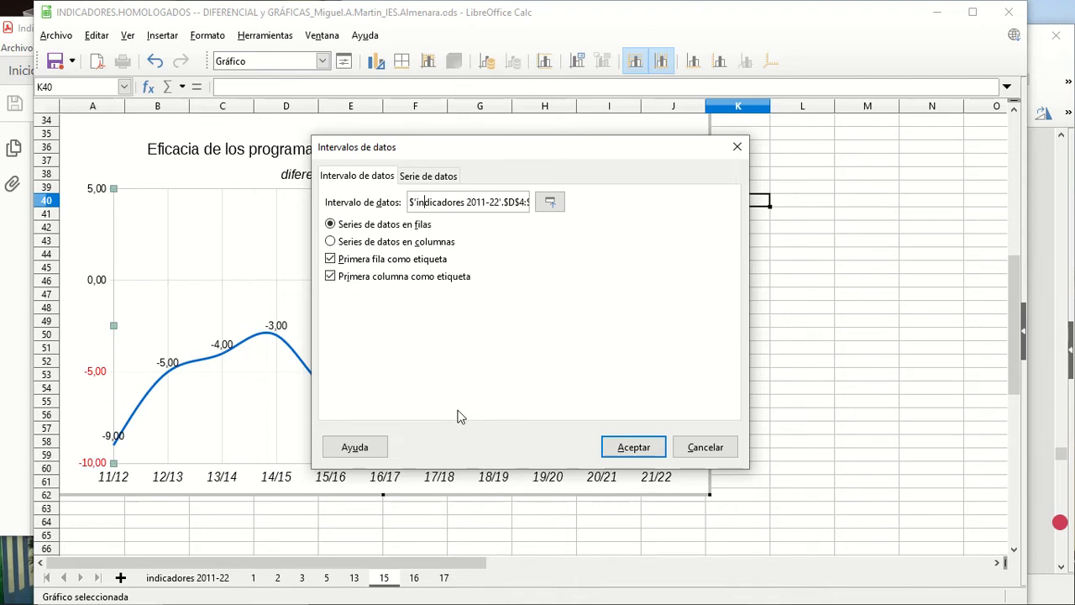
{"action": "key", "text": "Right"}
{"action": "key", "text": "Right"}
{"action": "key", "text": "Right"}
{"action": "key", "text": "Right"}
{"action": "key", "text": "Right"}
{"action": "key", "text": "Right"}
{"action": "key", "text": "Right"}
{"action": "key", "text": "Right"}
{"action": "key", "text": "Right"}
{"action": "key", "text": "Right"}
{"action": "key", "text": "Right"}
{"action": "key", "text": "Right"}
{"action": "key", "text": "Right"}
{"action": "key", "text": "Right"}
{"action": "key", "text": "Right"}
{"action": "key", "text": "Right"}
{"action": "key", "text": "Right"}
{"action": "key", "text": "Right"}
{"action": "key", "text": "Right"}
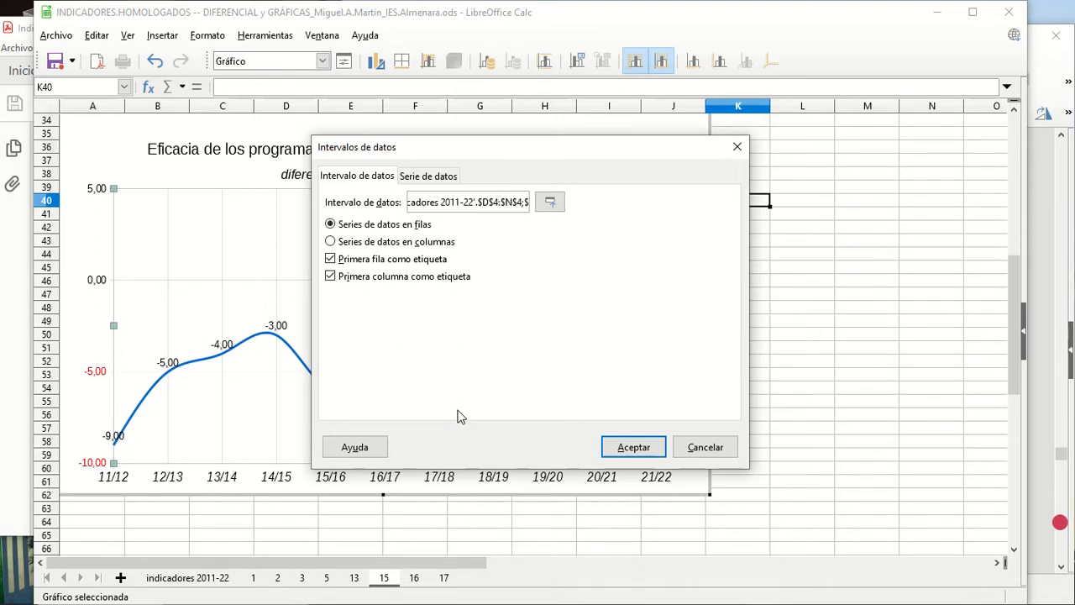
{"action": "key", "text": "shift+Left"}
{"action": "type", "text": "O"}
Step: Set the end column of the chart's data range starting at $C$26 to O and accept the new data ranges
{"action": "key", "text": "Right"}
{"action": "key", "text": "Right"}
{"action": "key", "text": "Right"}
{"action": "key", "text": "Right"}
{"action": "key", "text": "Right"}
{"action": "key", "text": "Right"}
{"action": "key", "text": "Right"}
{"action": "key", "text": "Right"}
{"action": "key", "text": "Right"}
{"action": "key", "text": "Right"}
{"action": "key", "text": "Right"}
{"action": "key", "text": "Right"}
{"action": "key", "text": "Right"}
{"action": "key", "text": "Right"}
{"action": "key", "text": "Right"}
{"action": "key", "text": "Right"}
{"action": "key", "text": "Right"}
{"action": "key", "text": "Right"}
{"action": "key", "text": "Right"}
{"action": "key", "text": "Right"}
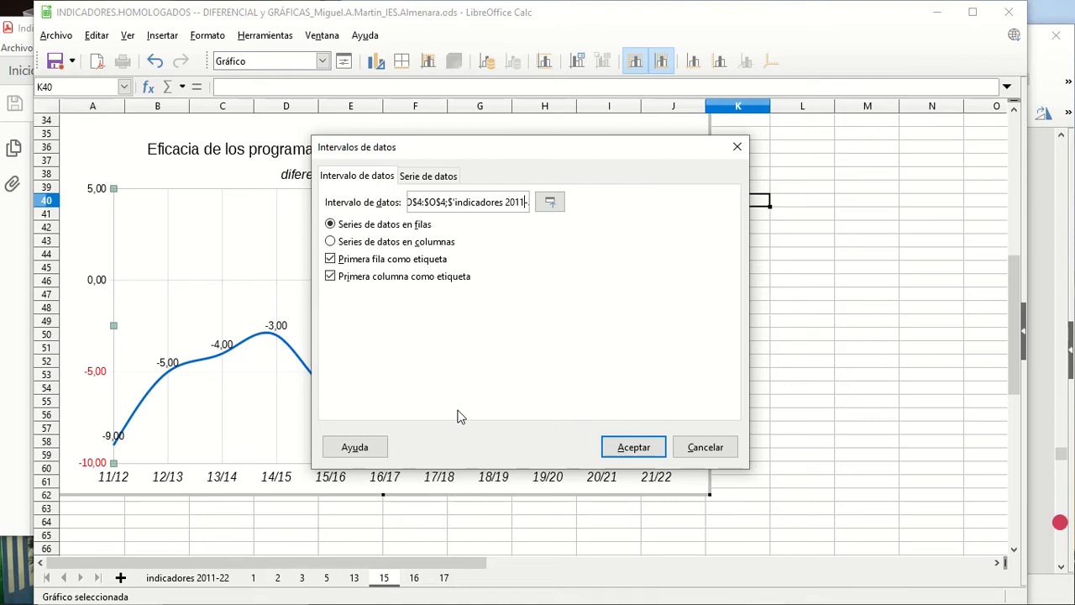
{"action": "key", "text": "Right"}
{"action": "key", "text": "Right"}
{"action": "key", "text": "Right"}
{"action": "key", "text": "Right"}
{"action": "key", "text": "Right"}
{"action": "key", "text": "Right"}
{"action": "key", "text": "Right"}
{"action": "key", "text": "Right"}
{"action": "key", "text": "Right"}
{"action": "key", "text": "Right"}
{"action": "key", "text": "Right"}
{"action": "key", "text": "Right"}
{"action": "key", "text": "Right"}
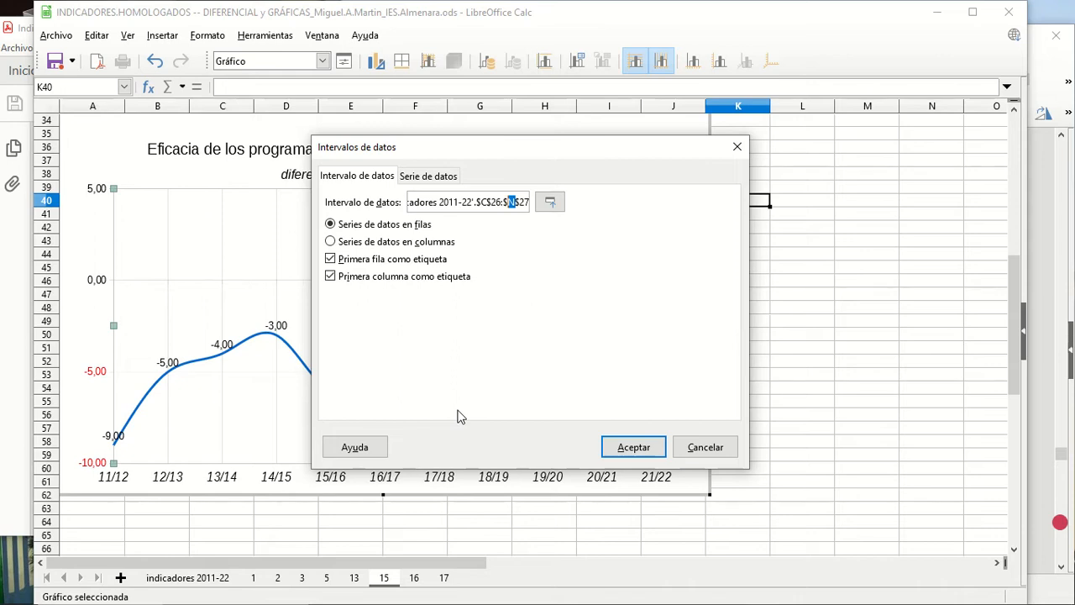
{"action": "left_click", "coordinate": [628, 449]}
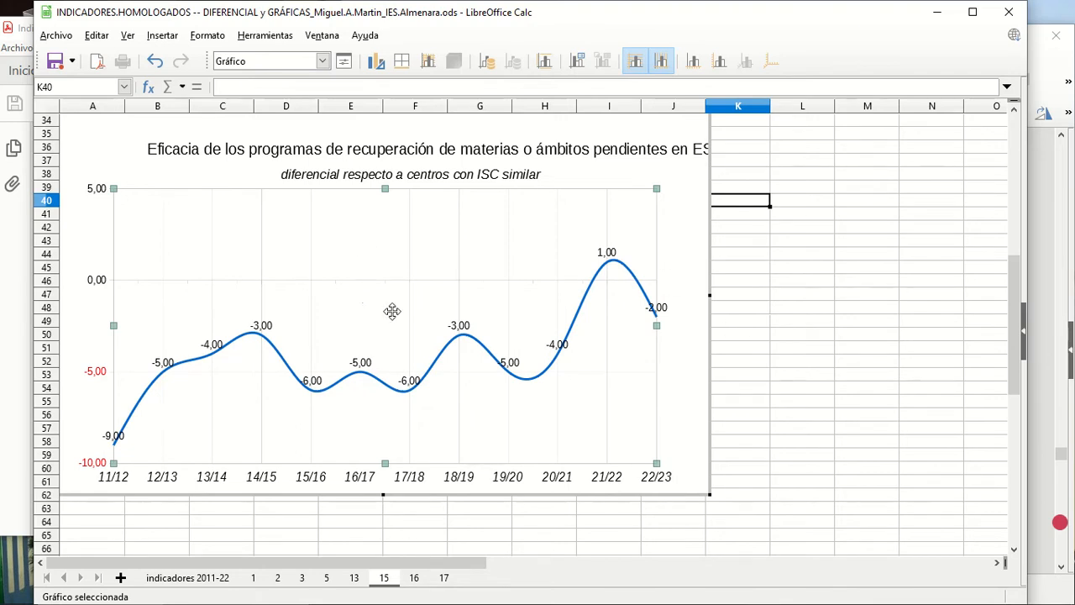
Step: Switch to the Writer report Analisis Indicadores HOMOLOGADOS 2023.odt and select the differential chart for recovery programmes in ESO
{"action": "left_click", "coordinate": [1041, 197]}
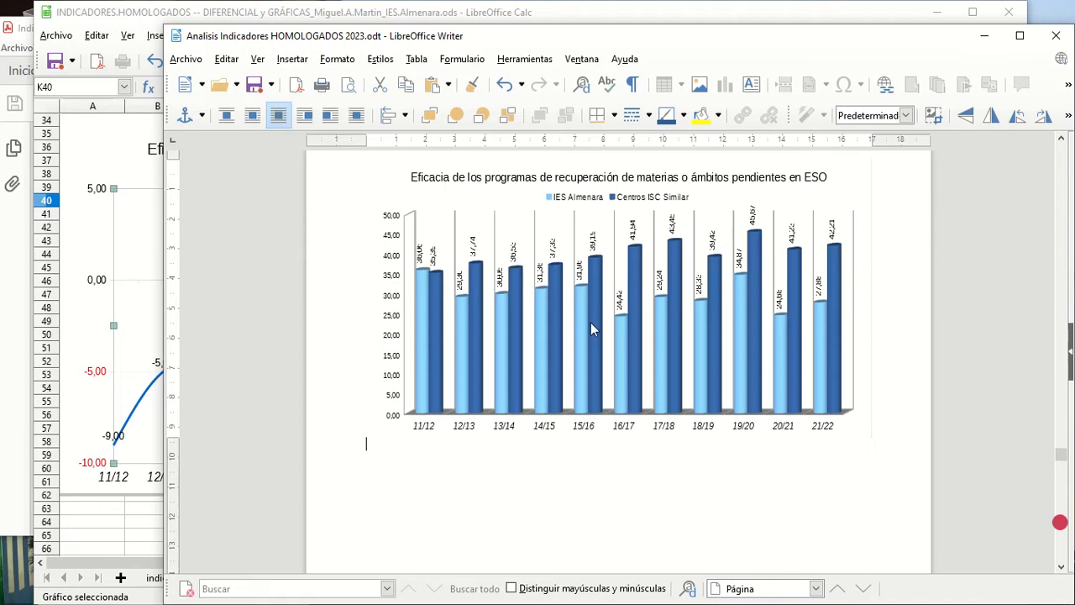
{"action": "scroll", "coordinate": [822, 361], "scroll_direction": "down", "scroll_amount": 3}
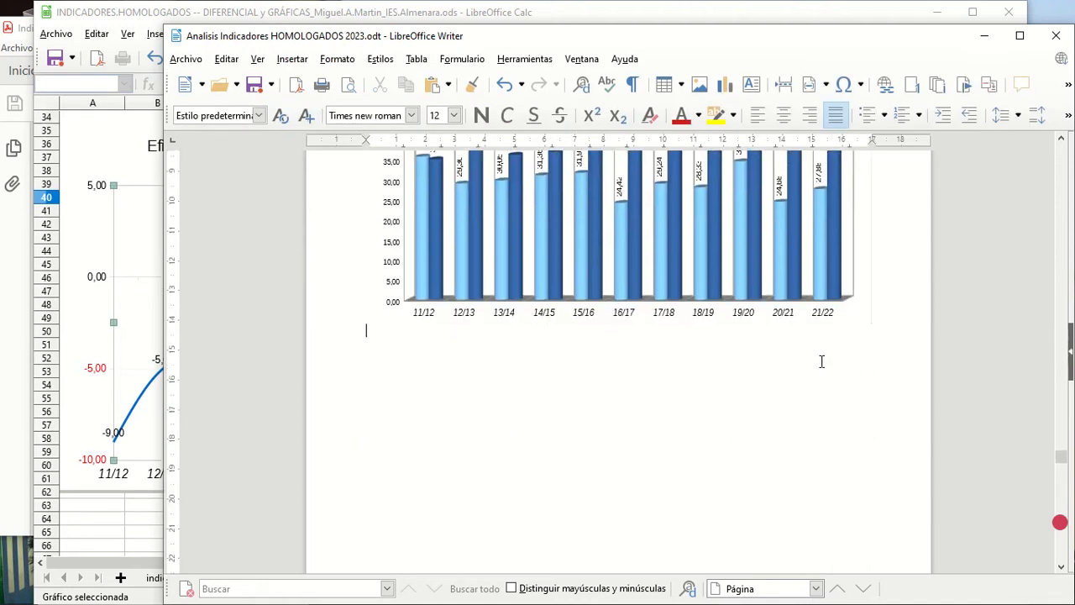
{"action": "scroll", "coordinate": [818, 360], "scroll_direction": "down", "scroll_amount": 1}
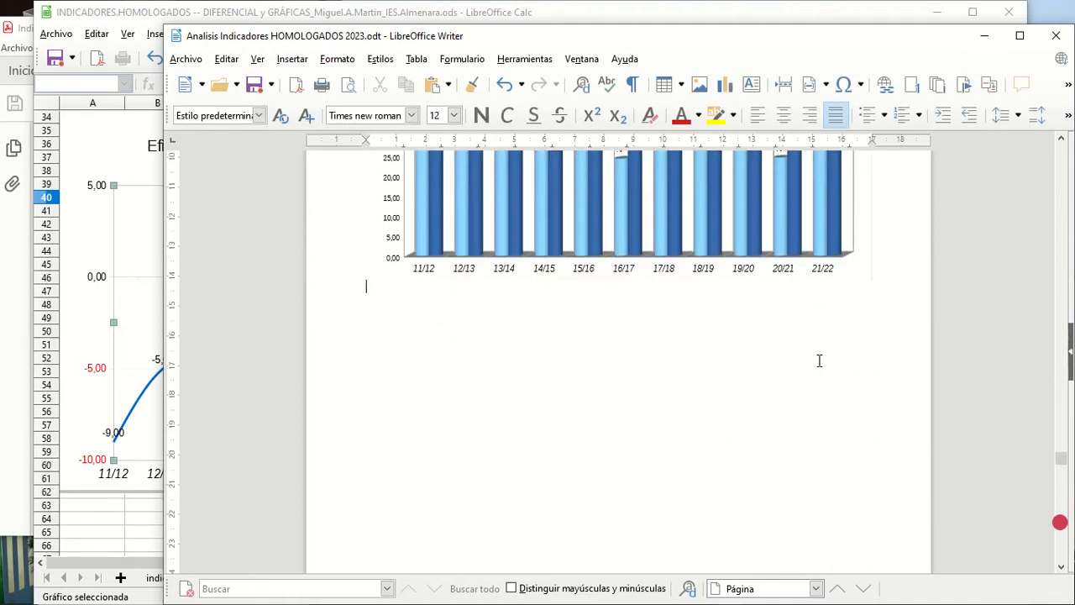
{"action": "scroll", "coordinate": [819, 360], "scroll_direction": "down", "scroll_amount": 1}
{"action": "scroll", "coordinate": [819, 361], "scroll_direction": "down", "scroll_amount": 3}
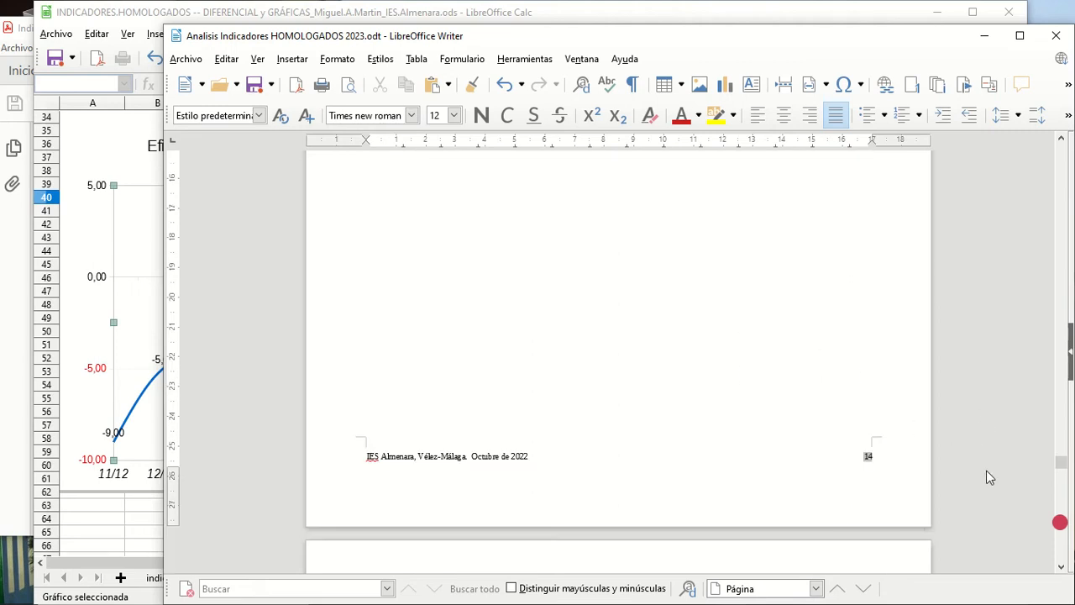
{"action": "left_click", "coordinate": [1062, 460]}
{"action": "left_click_drag", "start_coordinate": [1061, 460], "coordinate": [1028, 477]}
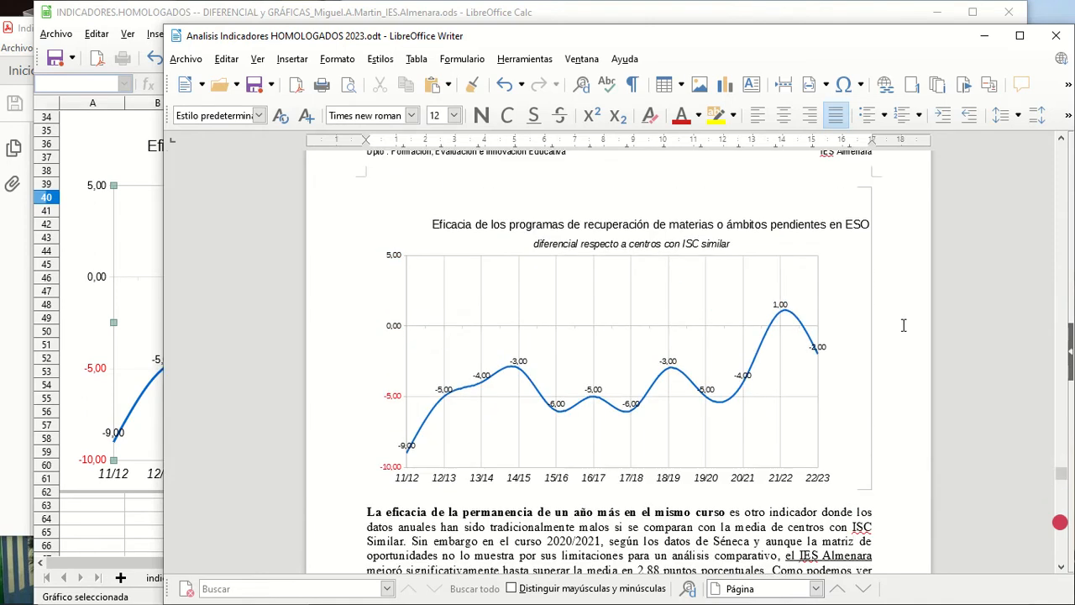
{"action": "left_click", "coordinate": [732, 367]}
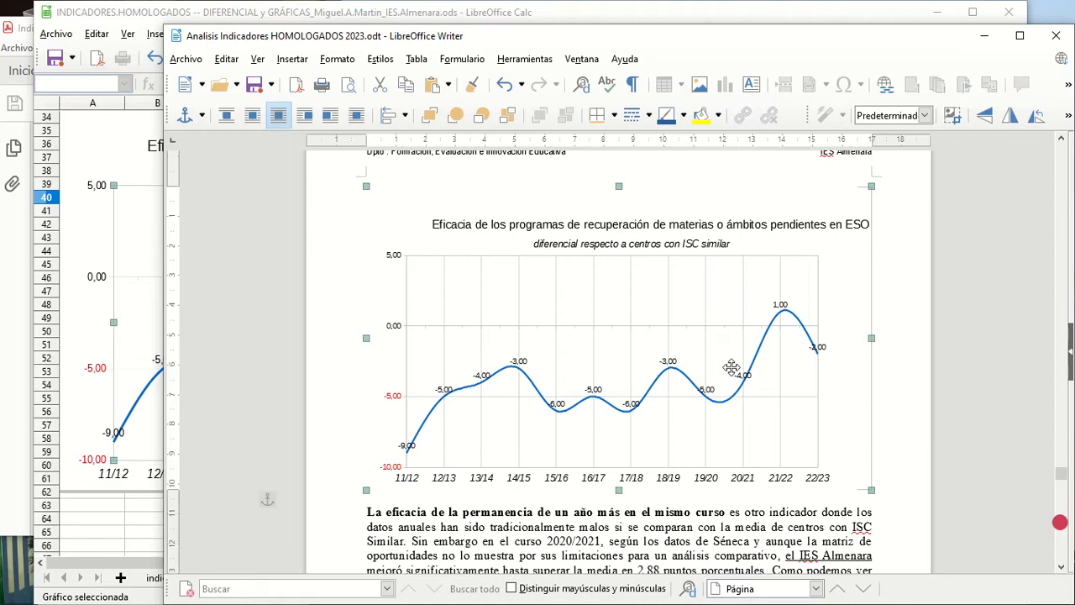
Step: Undo the last change to the differential chart in the report
{"action": "key", "text": "ctrl+z"}
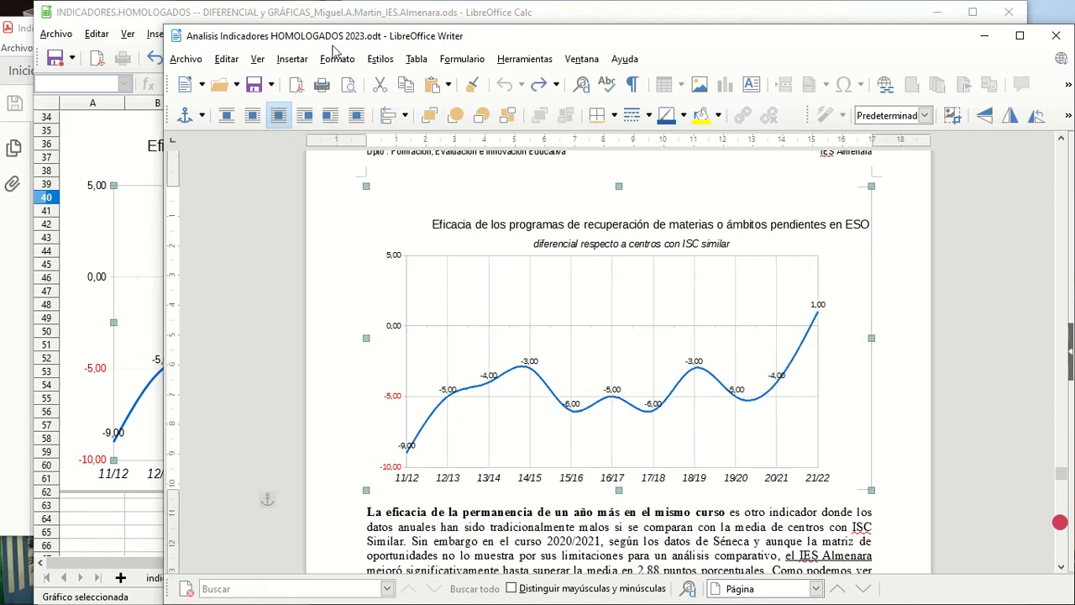
{"action": "left_click", "coordinate": [186, 59]}
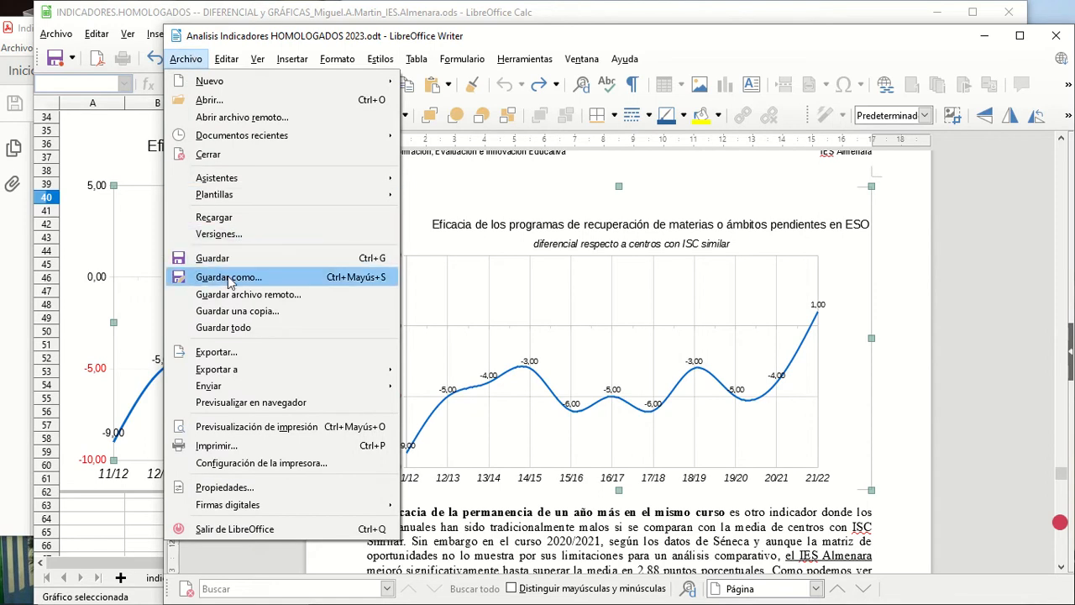
{"action": "key", "text": "Escape"}
{"action": "left_click", "coordinate": [389, 58]}
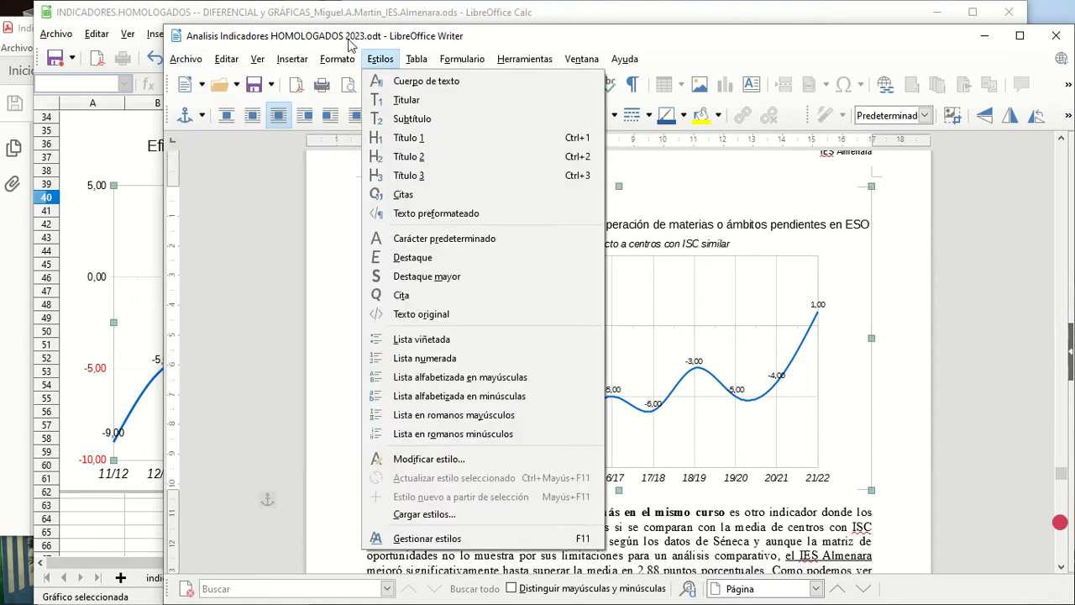
{"action": "left_click", "coordinate": [357, 42]}
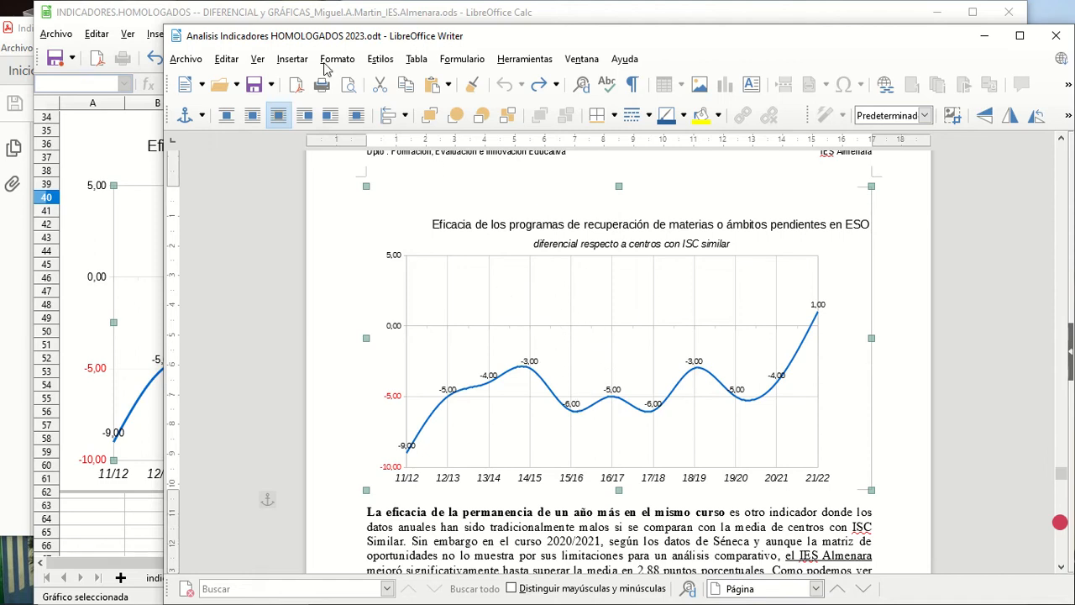
Step: Select the updated differential chart on sheet 15 in Calc and put that version in place of the outdated chart in the Writer report
{"action": "left_click", "coordinate": [178, 15]}
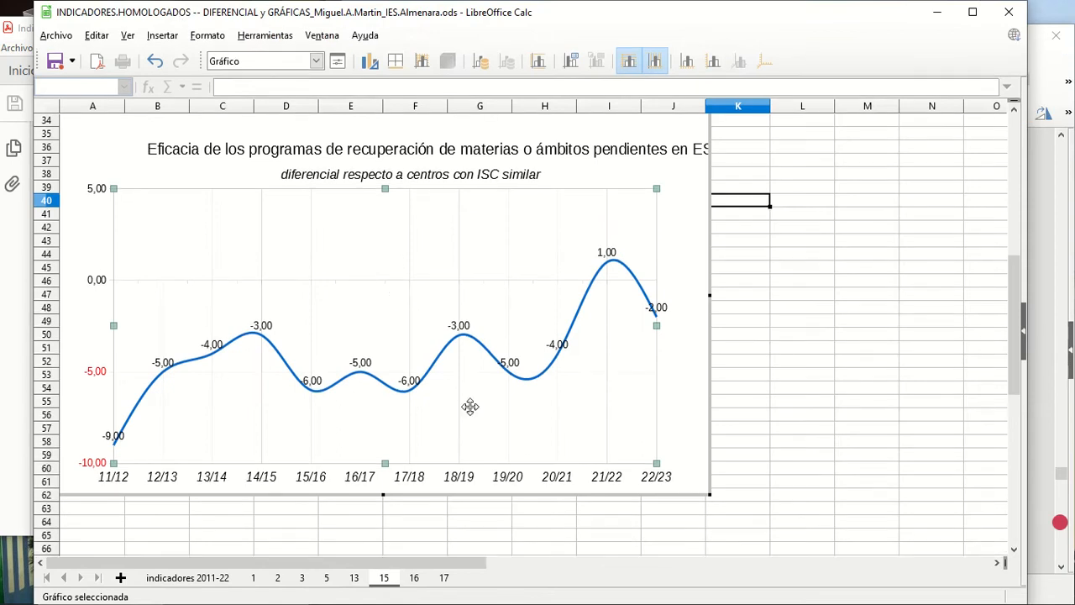
{"action": "left_click", "coordinate": [760, 352]}
{"action": "left_click", "coordinate": [434, 308]}
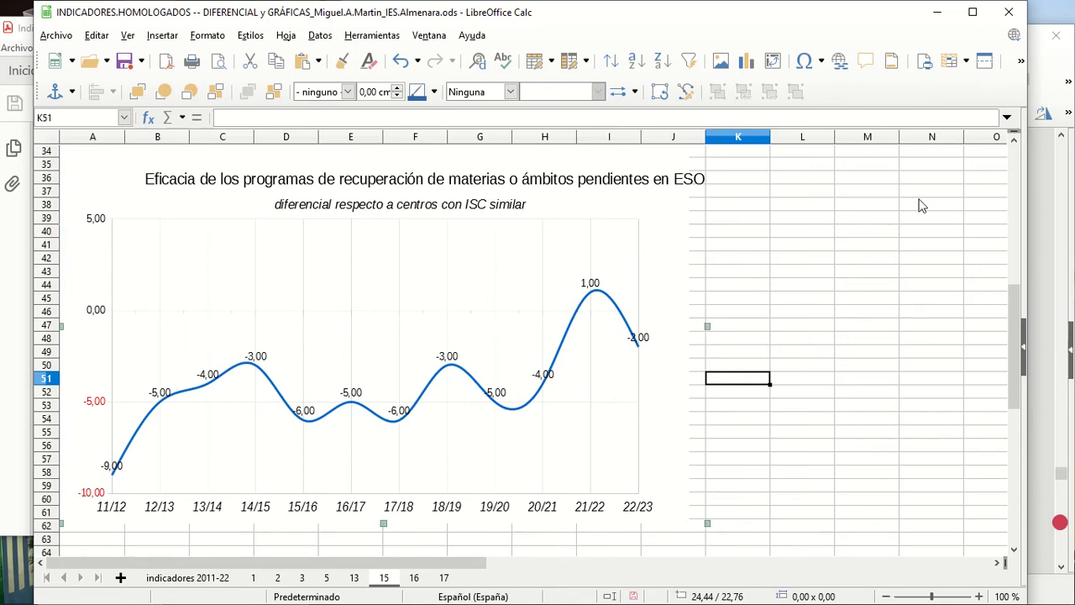
{"action": "left_click", "coordinate": [1037, 218]}
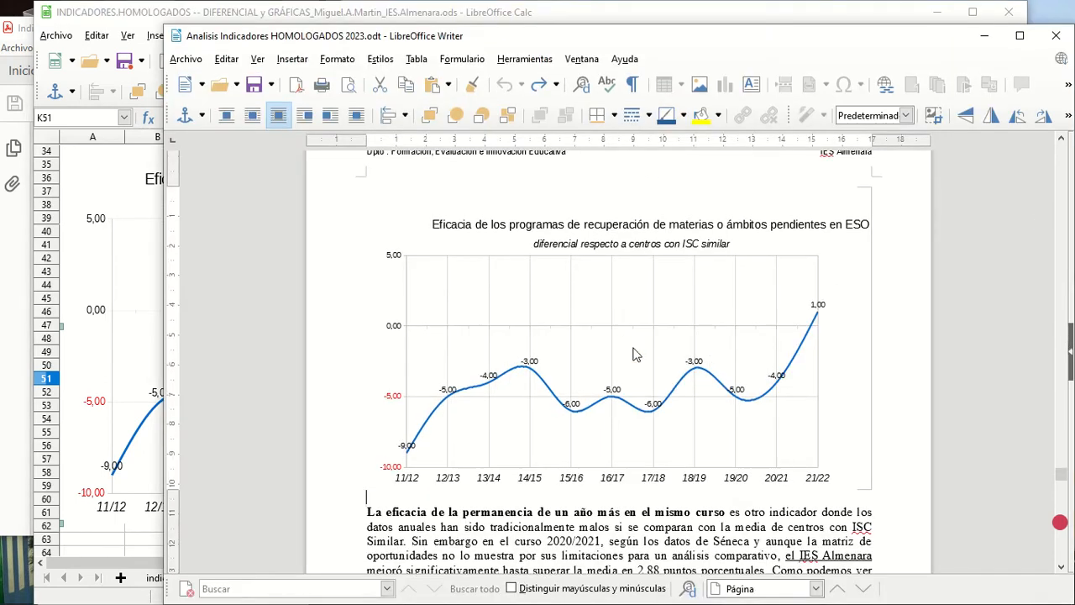
{"action": "left_click", "coordinate": [613, 366]}
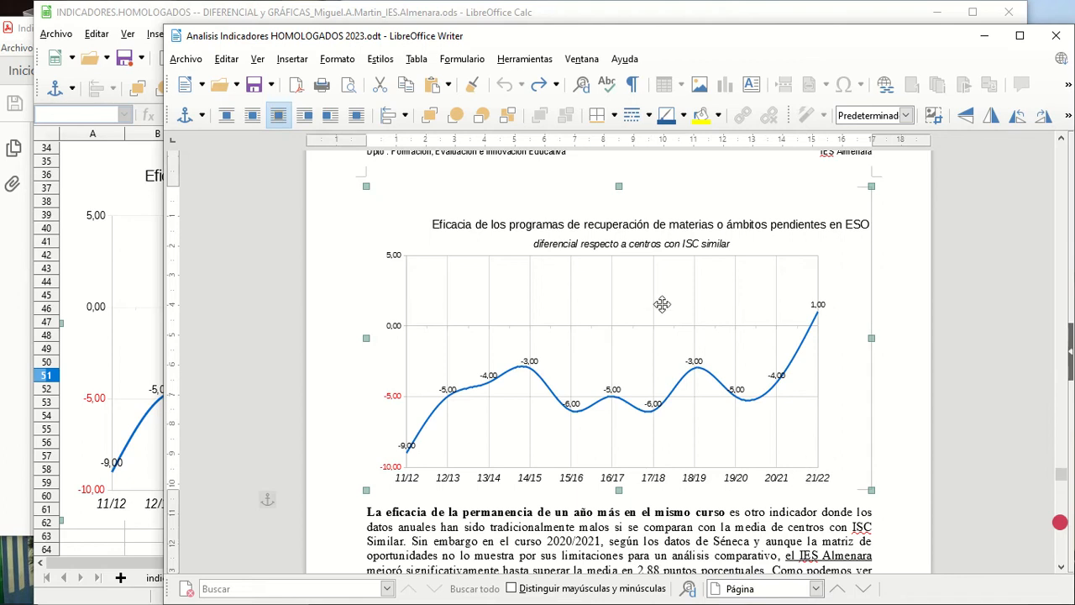
{"action": "key", "text": "ctrl+y"}
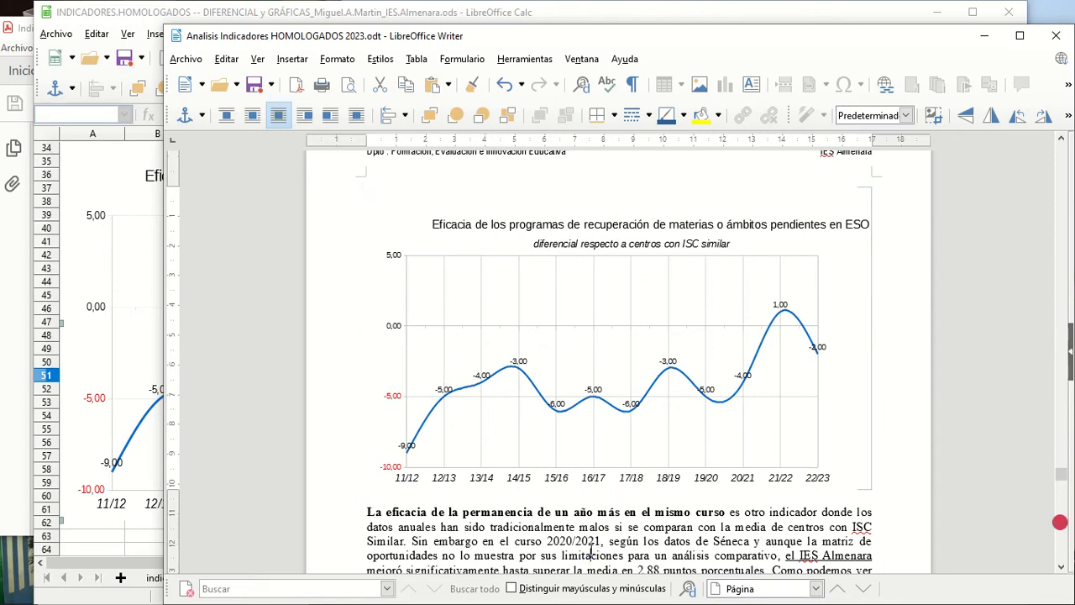
Step: Deselect the chart in the report and review it together with the paragraph that follows
{"action": "left_click", "coordinate": [591, 550]}
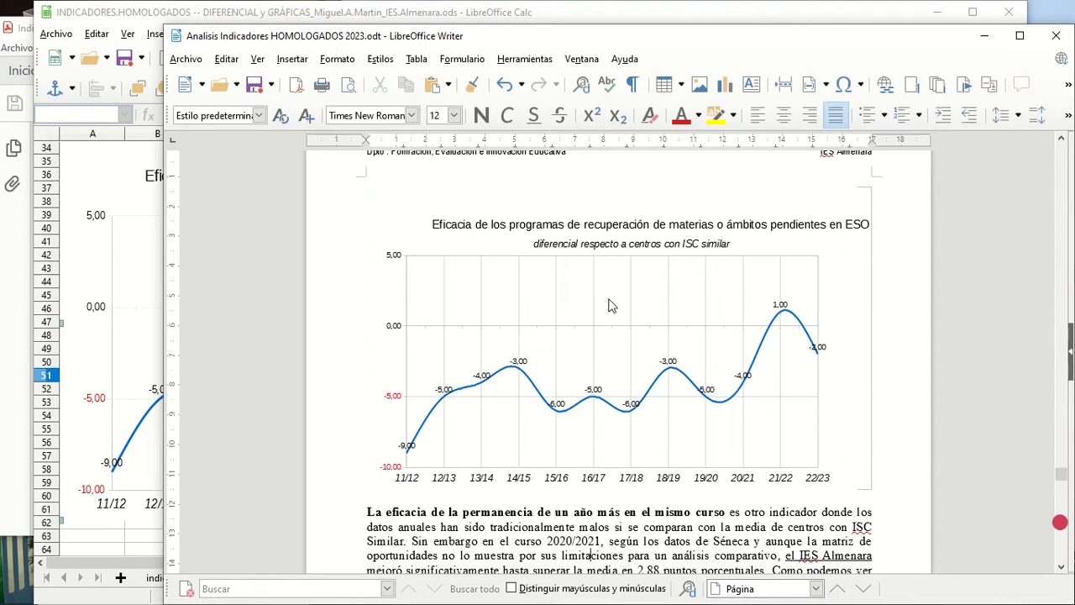
{"action": "scroll", "coordinate": [610, 306], "scroll_direction": "down", "scroll_amount": 1}
{"action": "scroll", "coordinate": [610, 305], "scroll_direction": "up", "scroll_amount": 2}
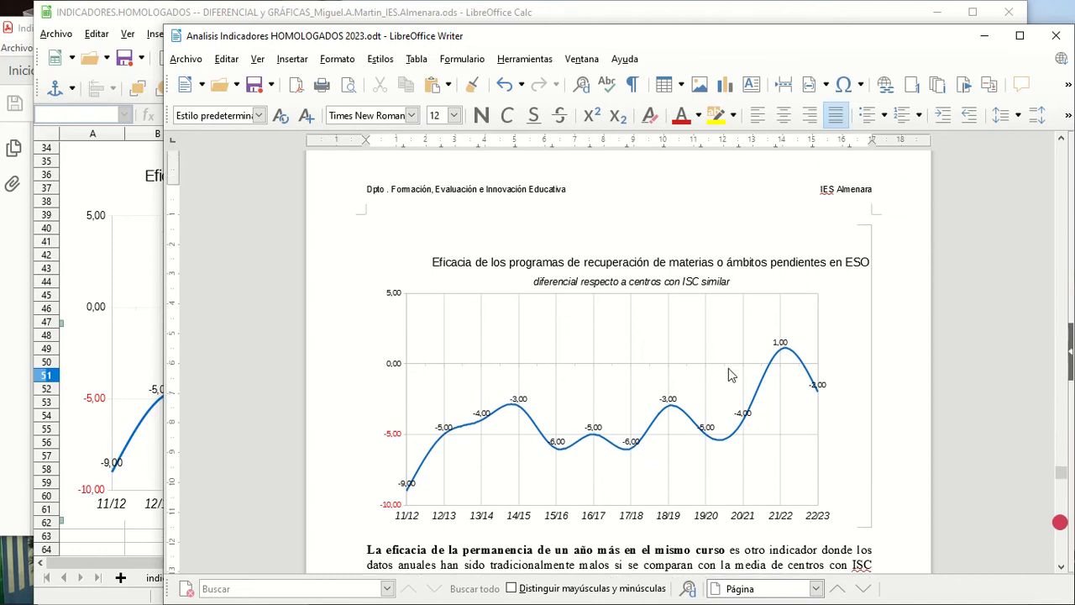
{"action": "left_click", "coordinate": [545, 552]}
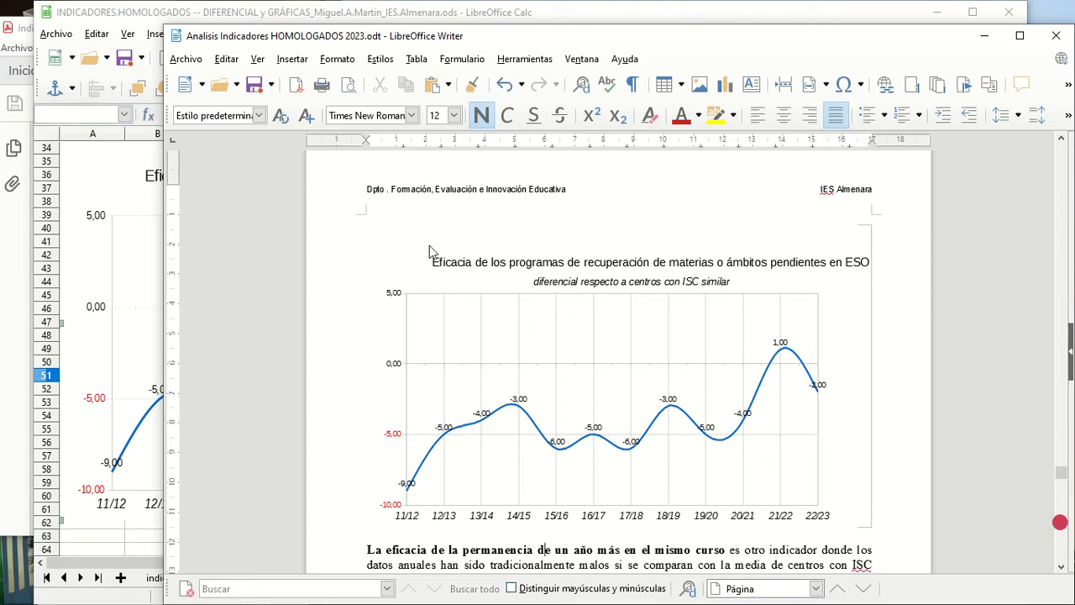
Step: Return to sheet 15 in Calc and move the bar chart of IES Almenara and Centros ISC Similar about one column to the right
{"action": "left_click", "coordinate": [241, 15]}
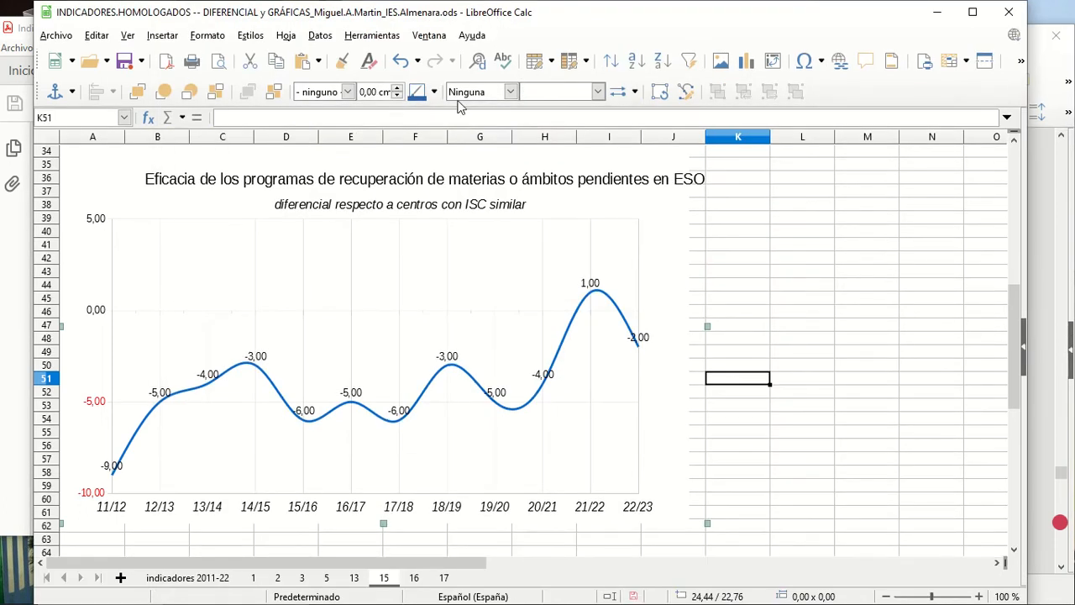
{"action": "left_click", "coordinate": [636, 302]}
{"action": "scroll", "coordinate": [621, 304], "scroll_direction": "up", "scroll_amount": 4}
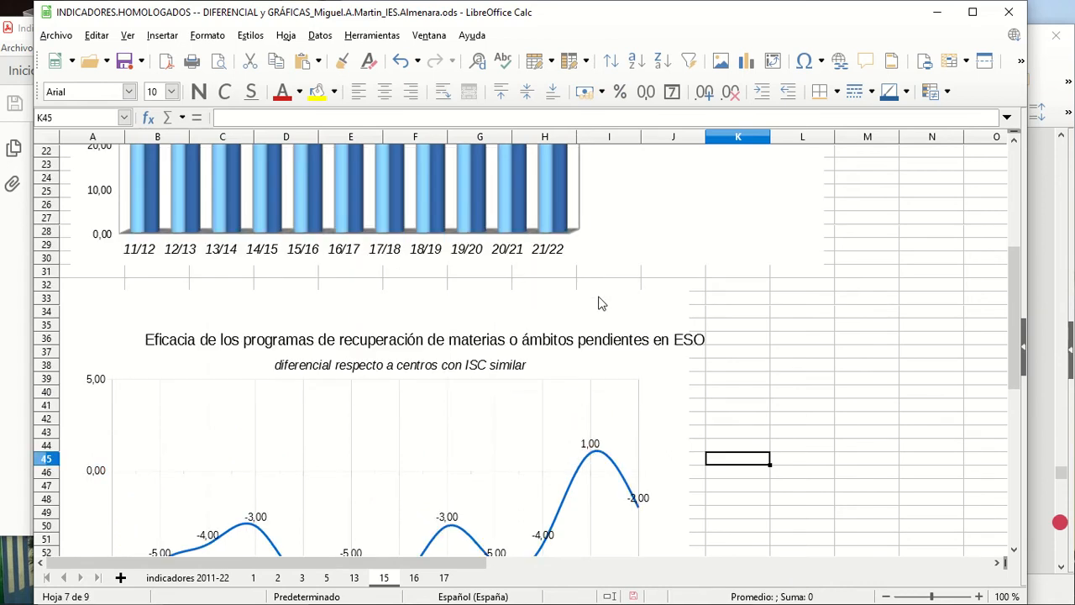
{"action": "scroll", "coordinate": [601, 303], "scroll_direction": "up", "scroll_amount": 3}
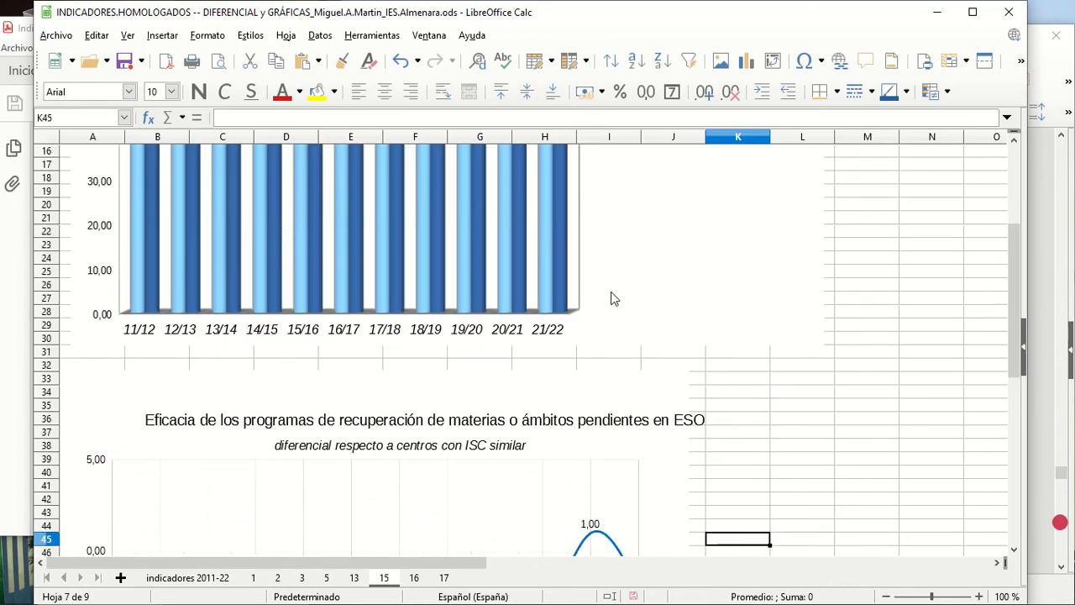
{"action": "scroll", "coordinate": [613, 295], "scroll_direction": "up", "scroll_amount": 2}
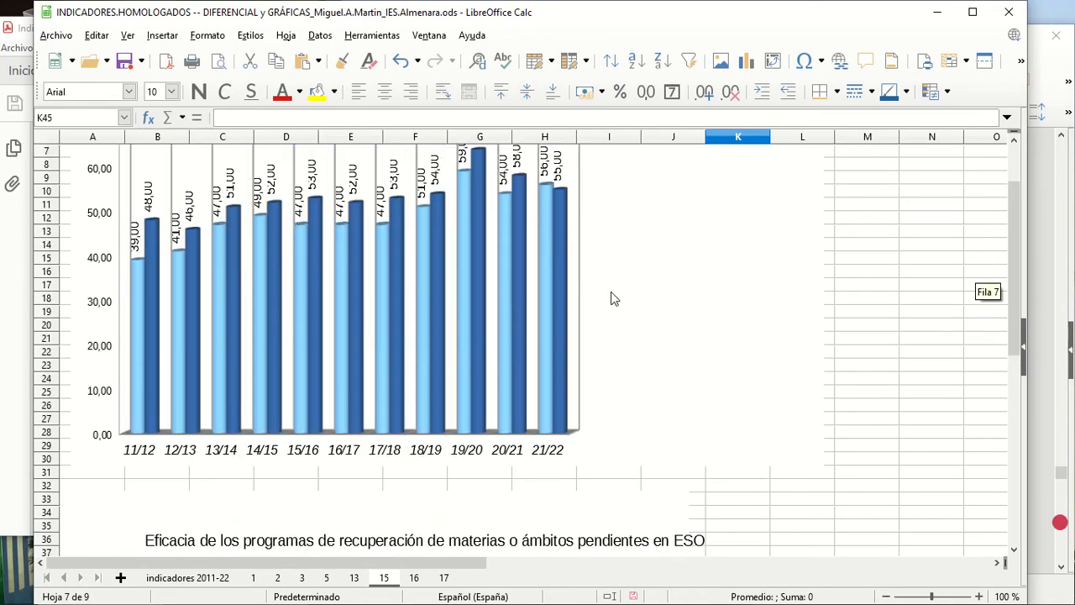
{"action": "scroll", "coordinate": [540, 245], "scroll_direction": "up", "scroll_amount": 1}
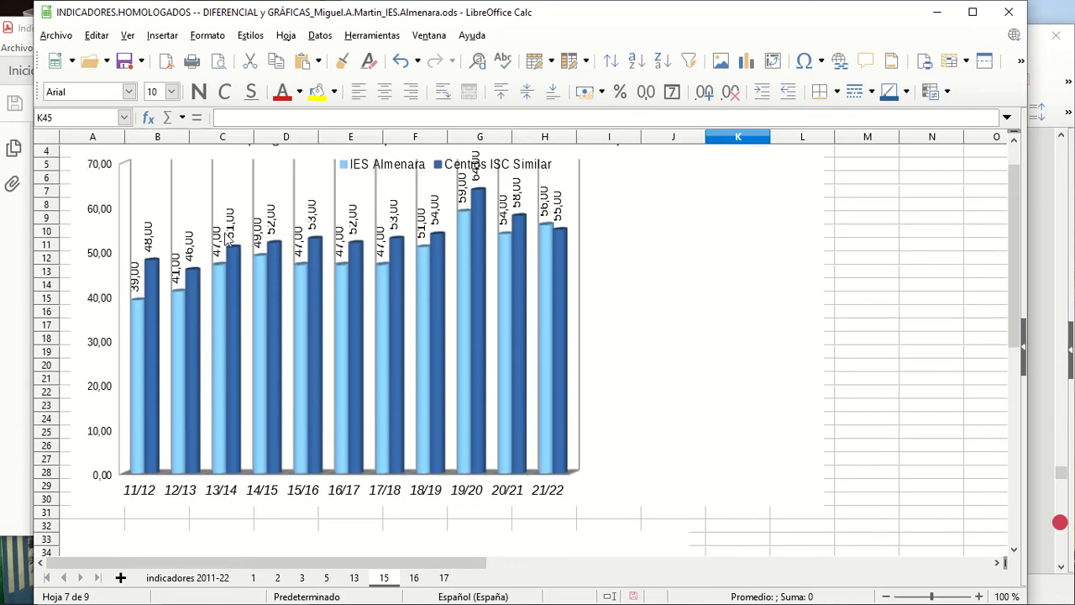
{"action": "left_click", "coordinate": [434, 229]}
{"action": "left_click_drag", "start_coordinate": [471, 239], "coordinate": [528, 247]}
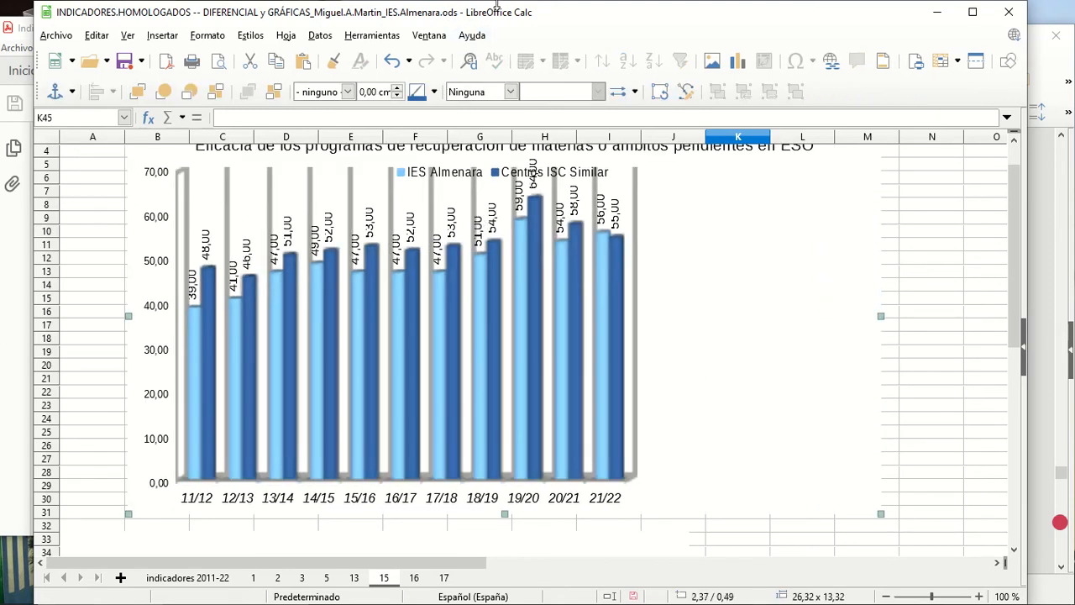
Step: Examine the font and size options for the Centros ISC Similar data labels in the bar chart, cancel the dialog and leave chart editing
{"action": "double_click", "coordinate": [450, 226]}
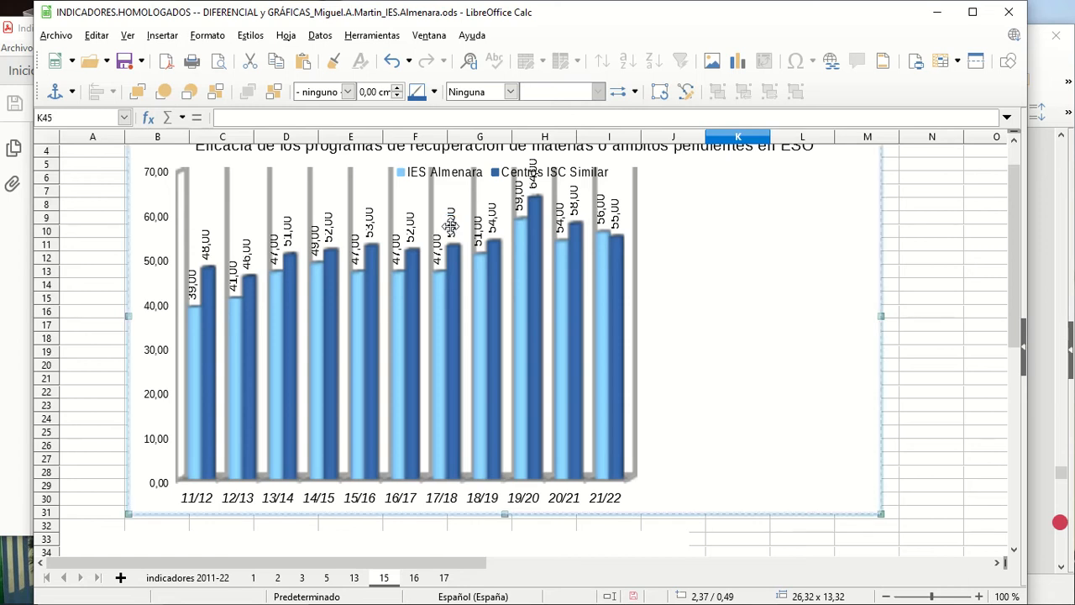
{"action": "left_click", "coordinate": [452, 199]}
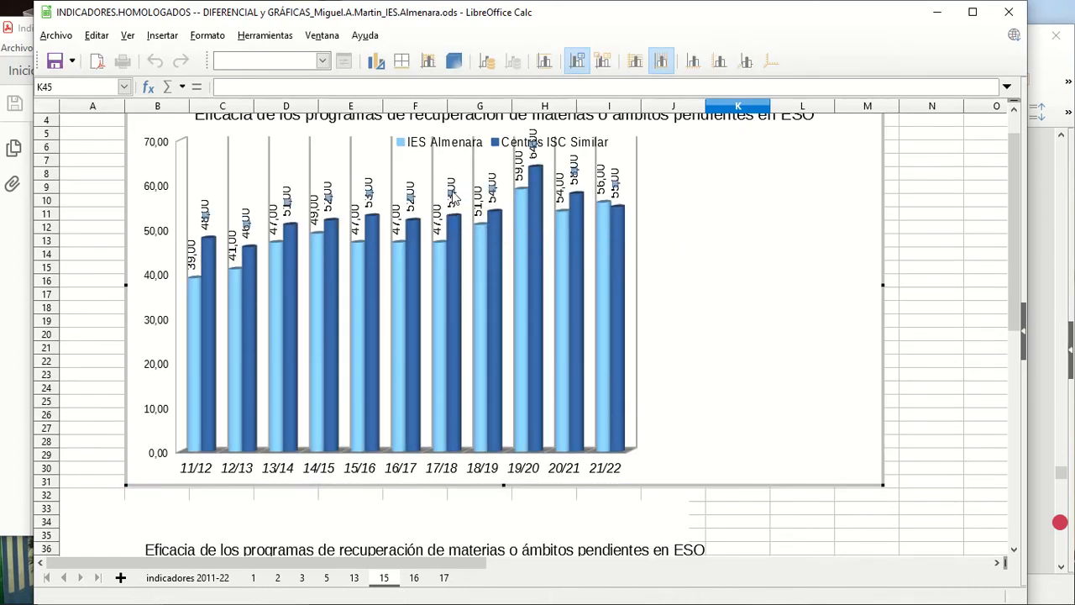
{"action": "right_click", "coordinate": [454, 195]}
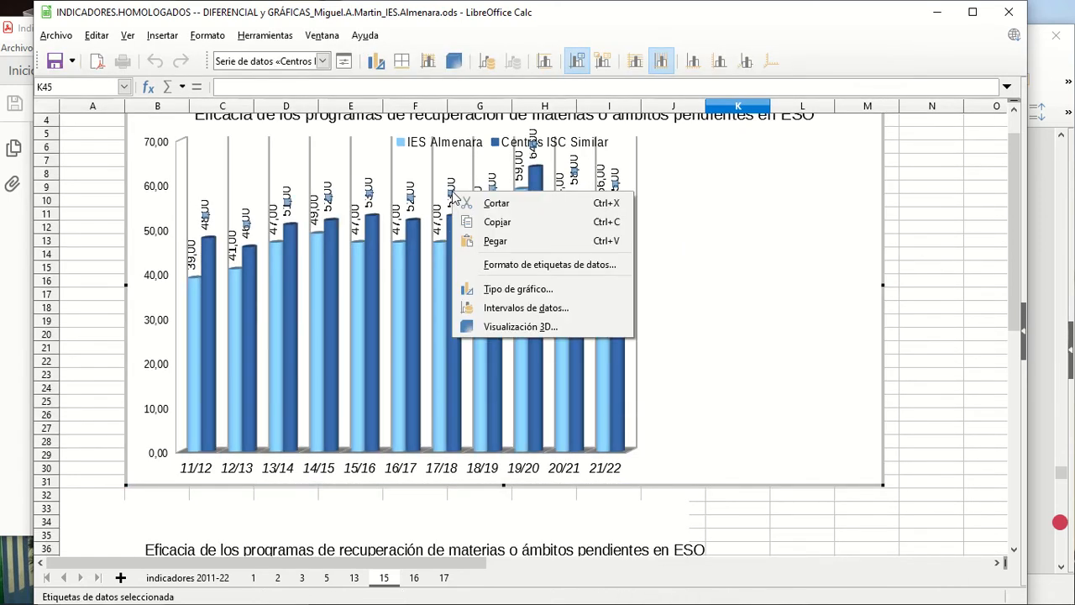
{"action": "left_click", "coordinate": [541, 267]}
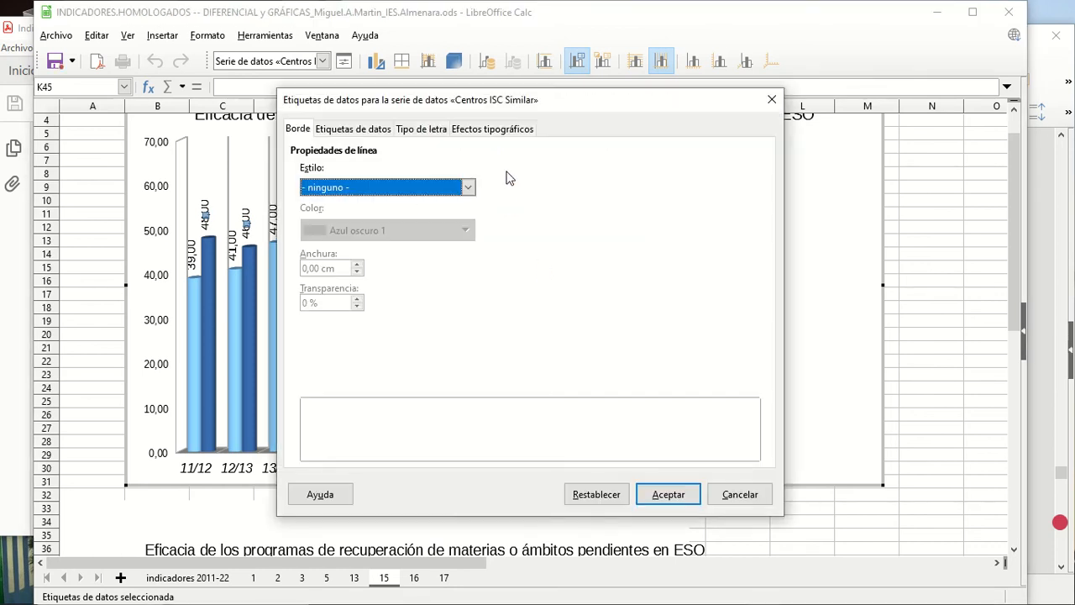
{"action": "left_click", "coordinate": [424, 131]}
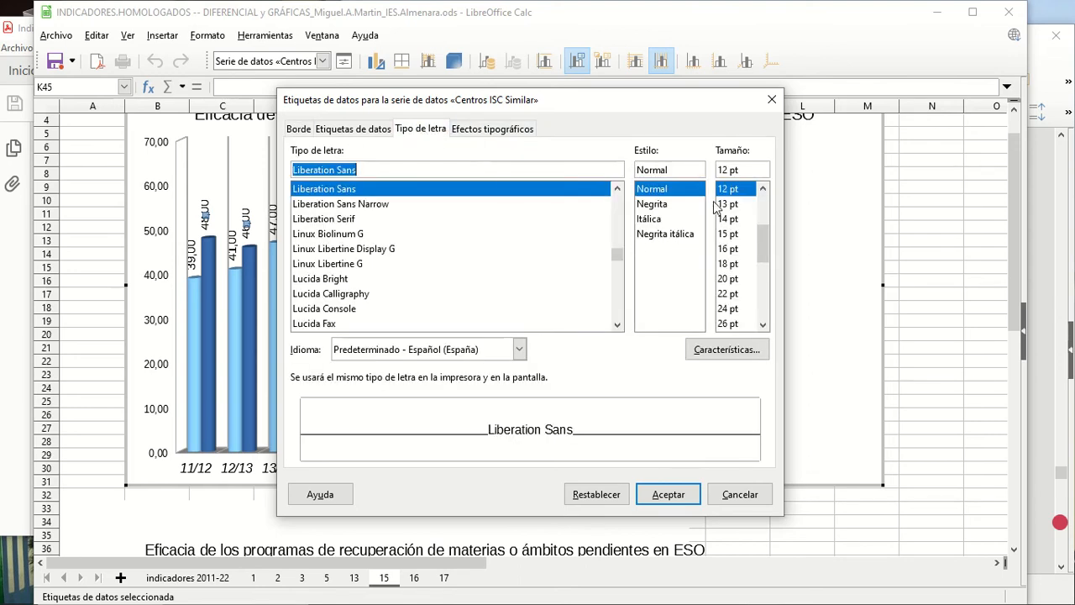
{"action": "left_click", "coordinate": [763, 189]}
{"action": "left_click", "coordinate": [762, 189]}
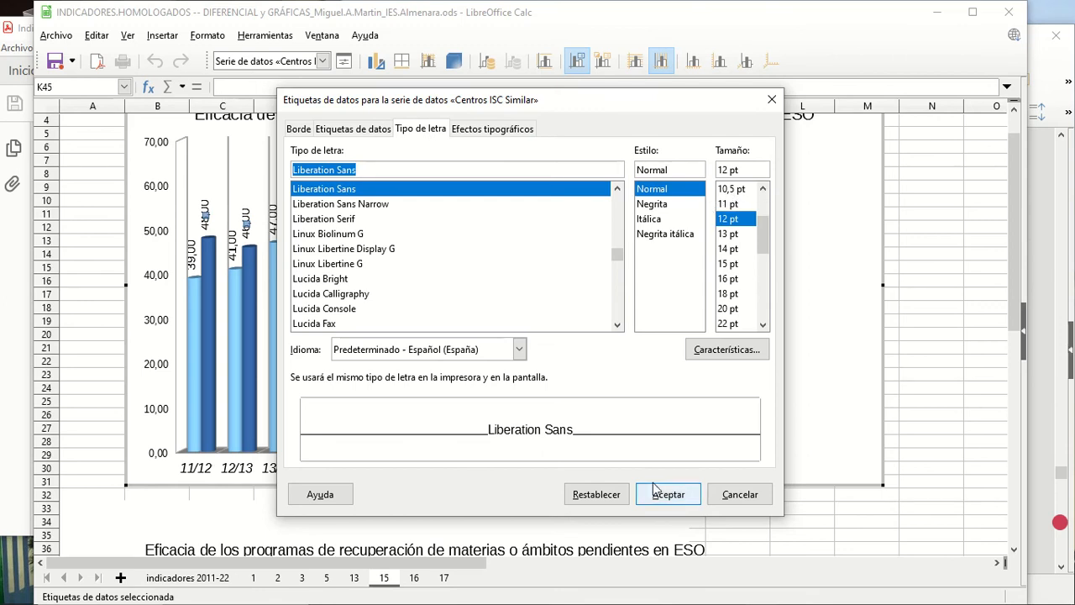
{"action": "left_click", "coordinate": [739, 495]}
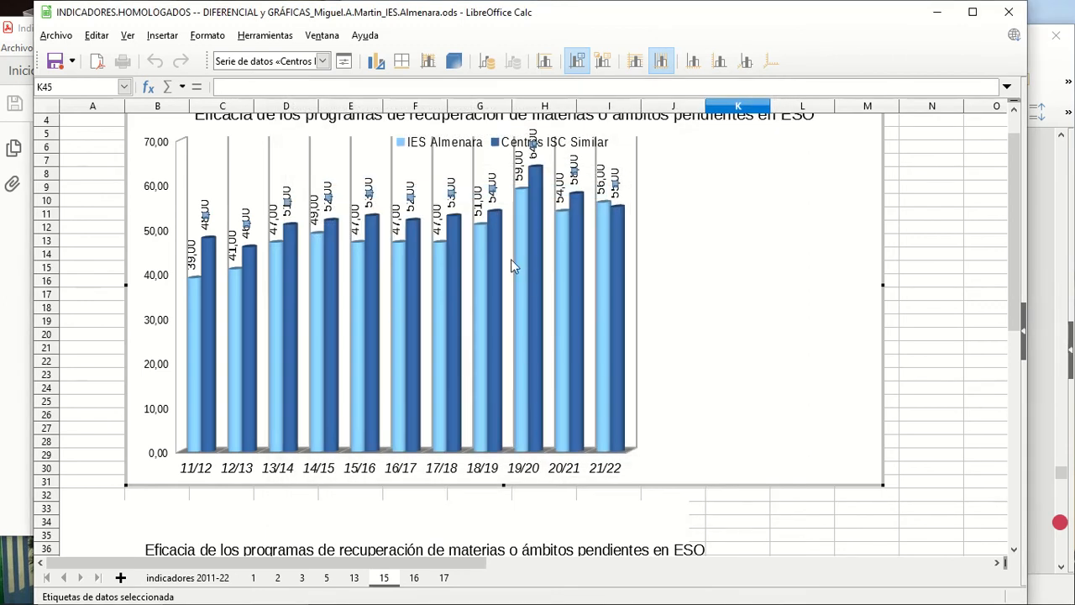
{"action": "left_click", "coordinate": [919, 204]}
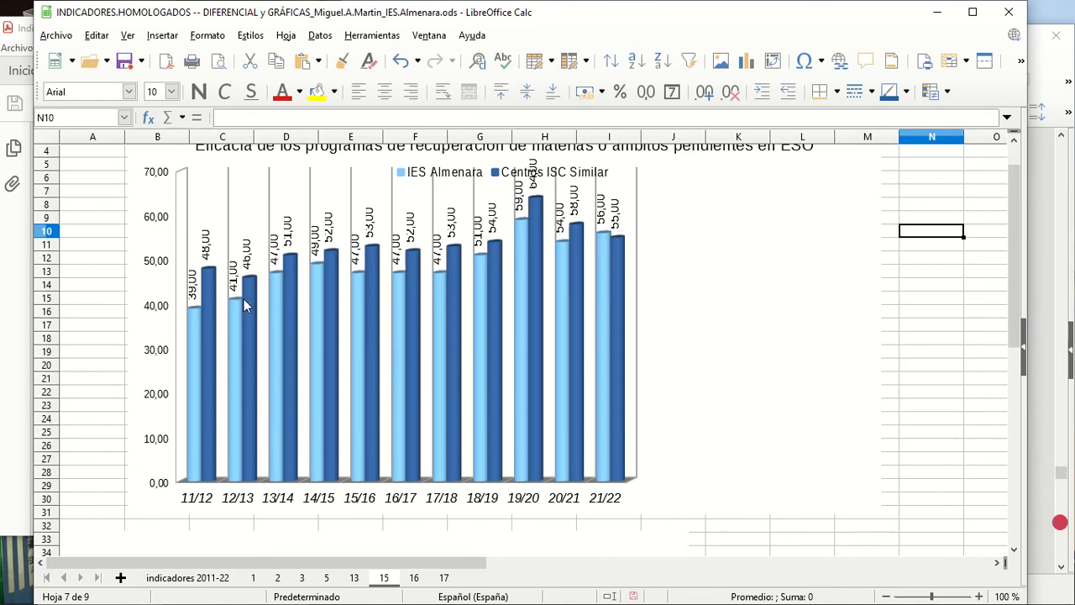
Step: Review the bar chart and the differential chart on sheet 15, glance at the homologated indicators PDF in Acrobat Reader, and return to Calc
{"action": "scroll", "coordinate": [411, 252], "scroll_direction": "up", "scroll_amount": 1}
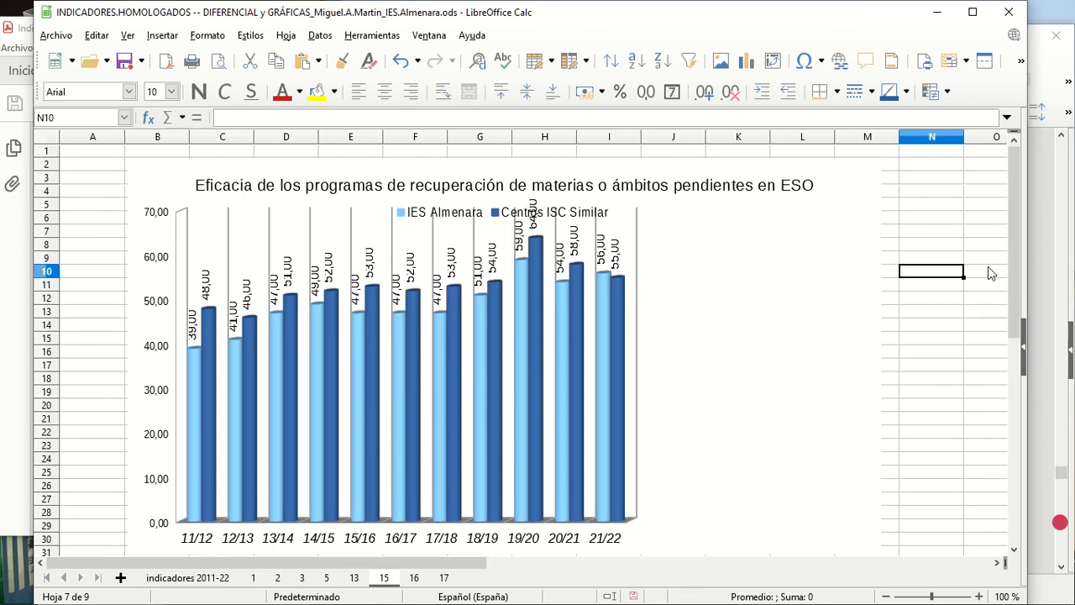
{"action": "left_click_drag", "start_coordinate": [1011, 279], "coordinate": [957, 499]}
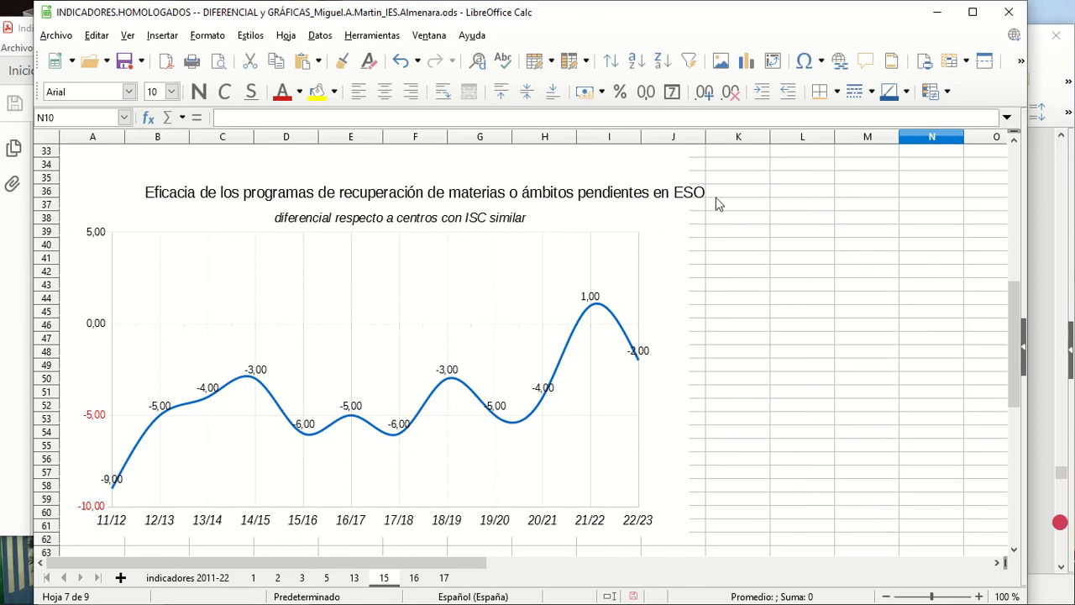
{"action": "left_click", "coordinate": [15, 249]}
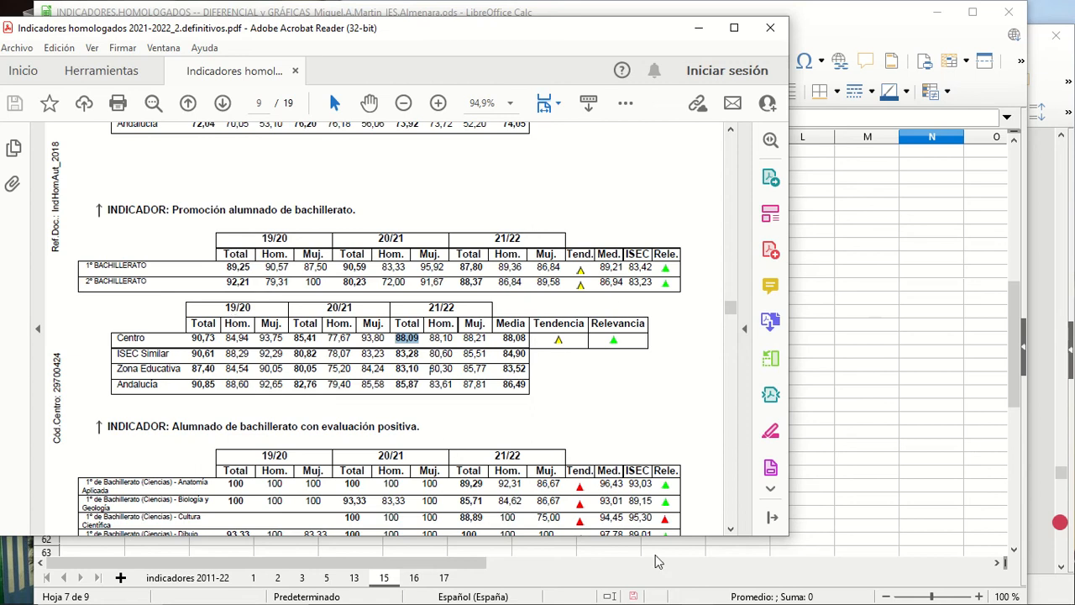
{"action": "left_click", "coordinate": [838, 352]}
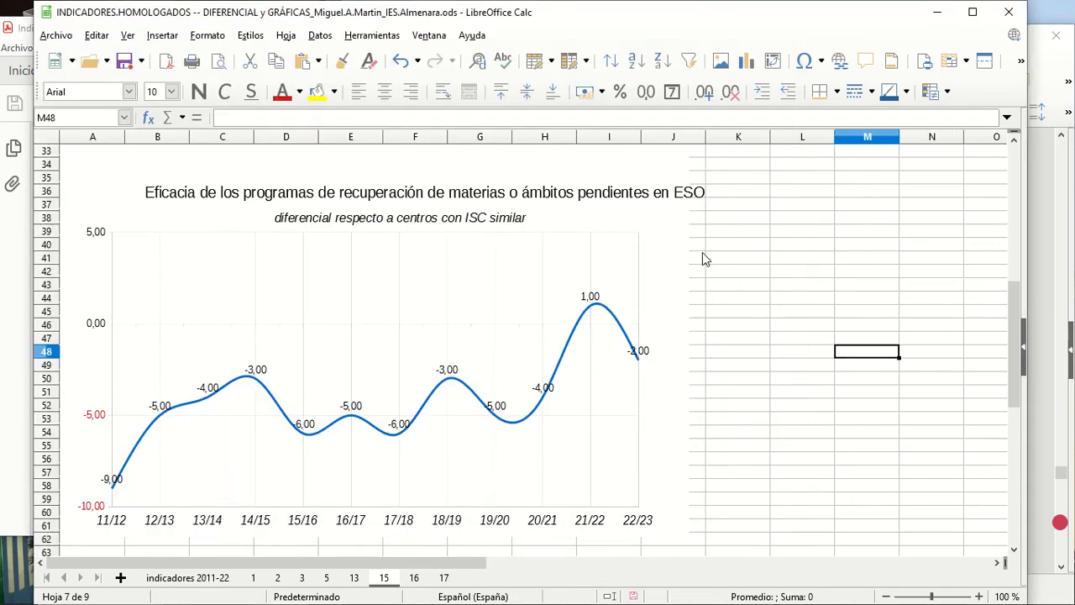